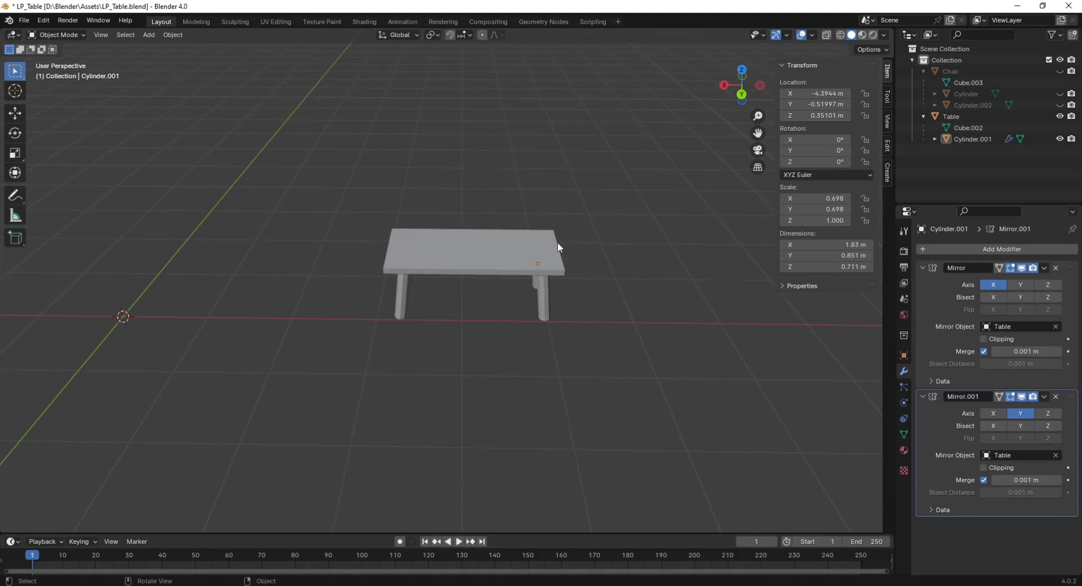
Hide the existing Table object and its Cylinder.001 legs in the viewport.
middle_click_drag(275, 287, 538, 303)
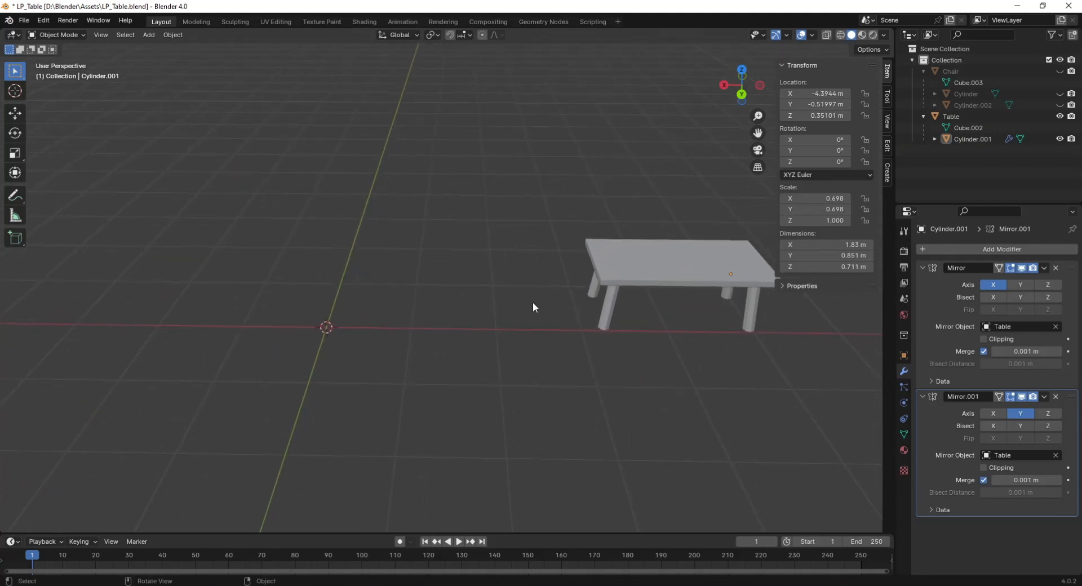
key("a")
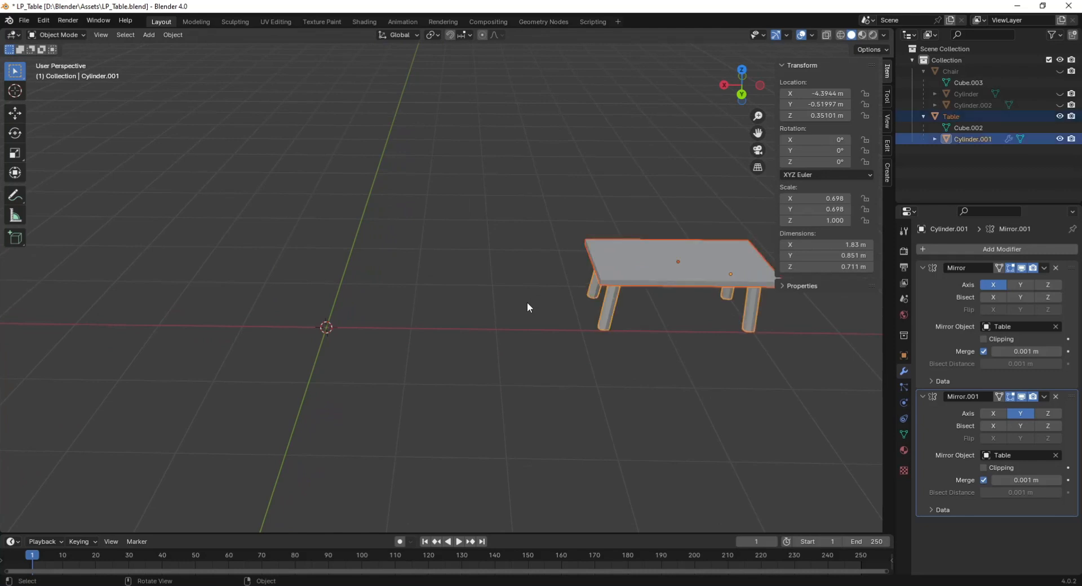
key("a")
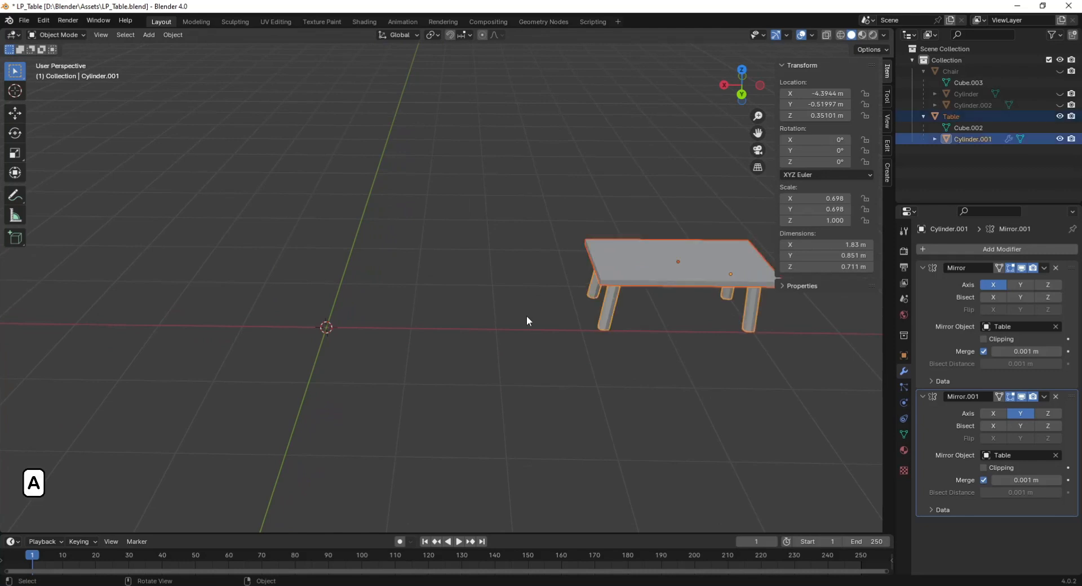
key("Delete")
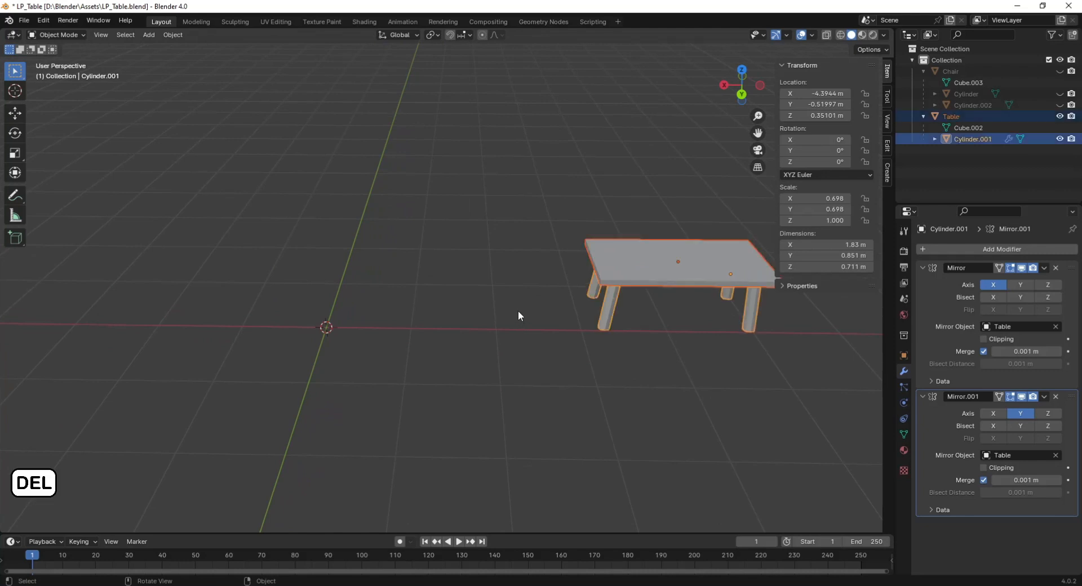
left_click(1060, 116)
left_click(1060, 139)
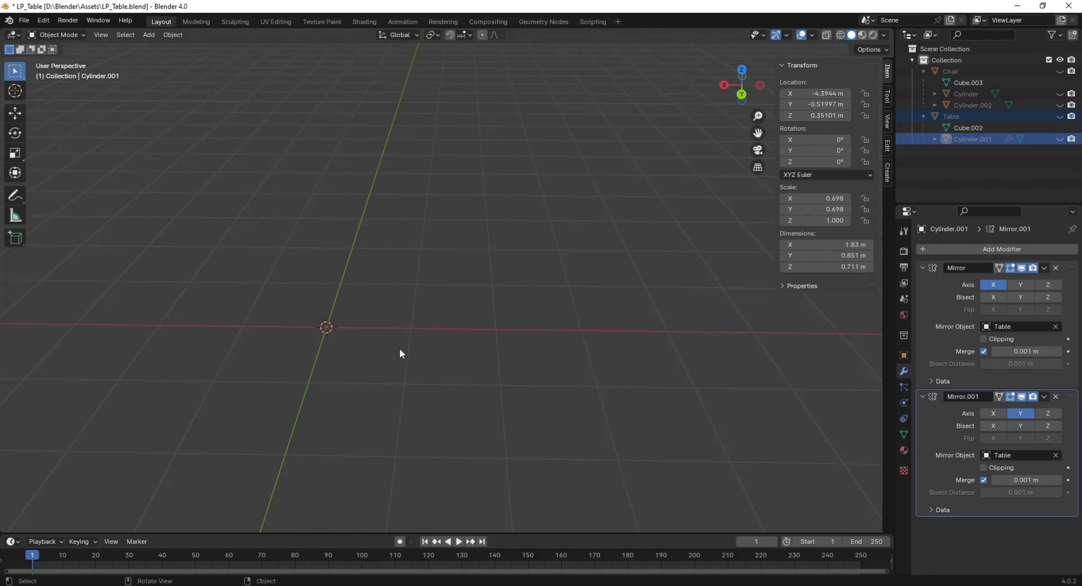
Add a cube mesh at the world origin.
key("shift+a")
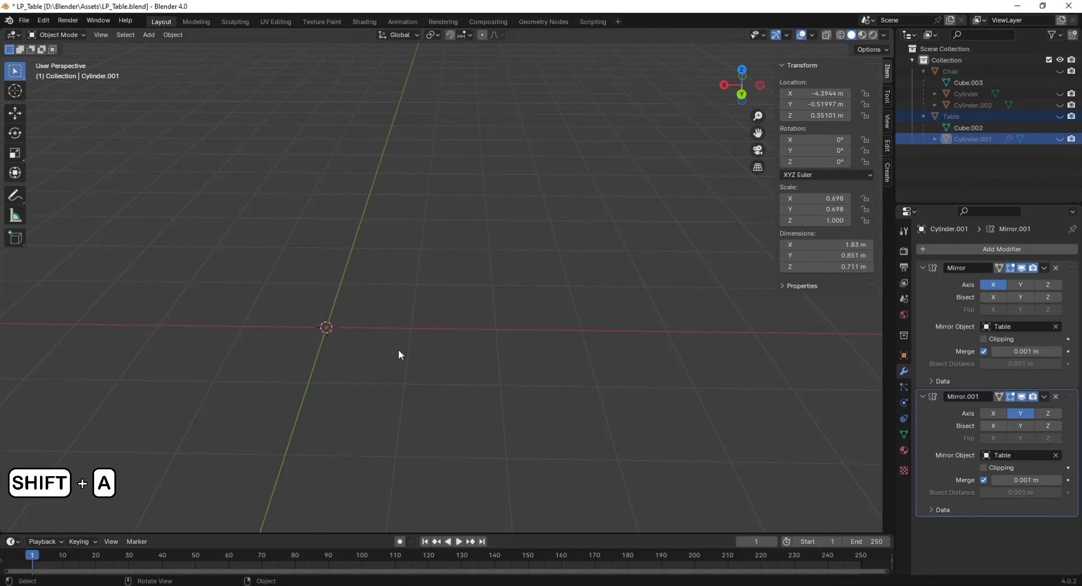
mouse_move(399, 351)
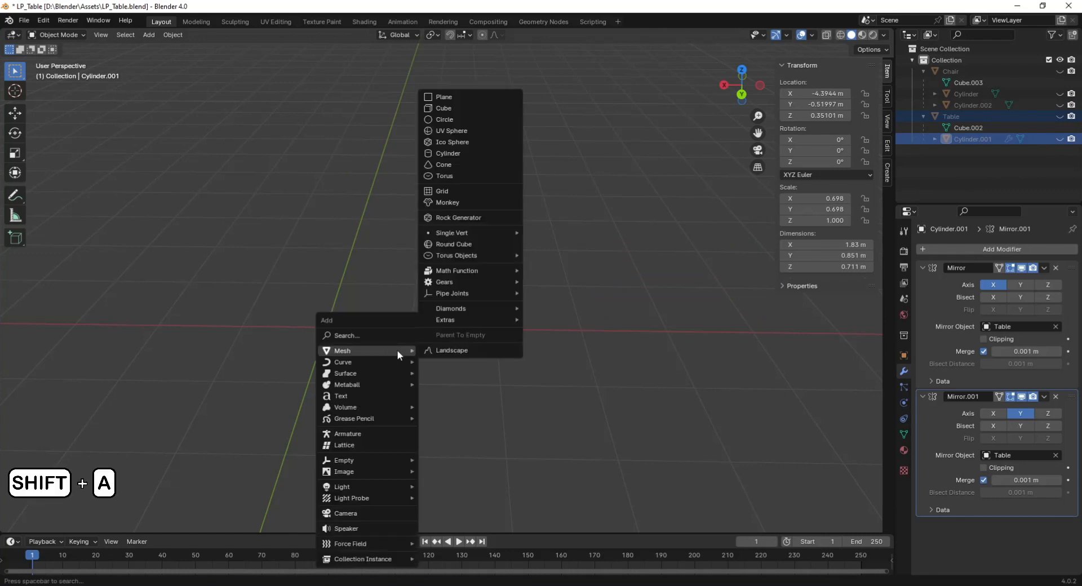
left_click(454, 107)
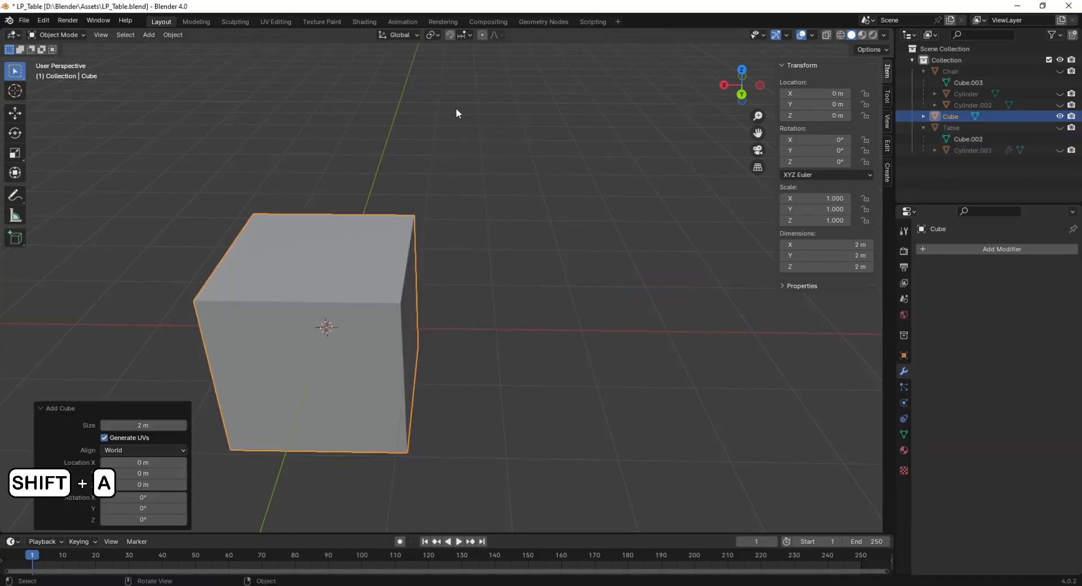
scroll(428, 385, "down", 3)
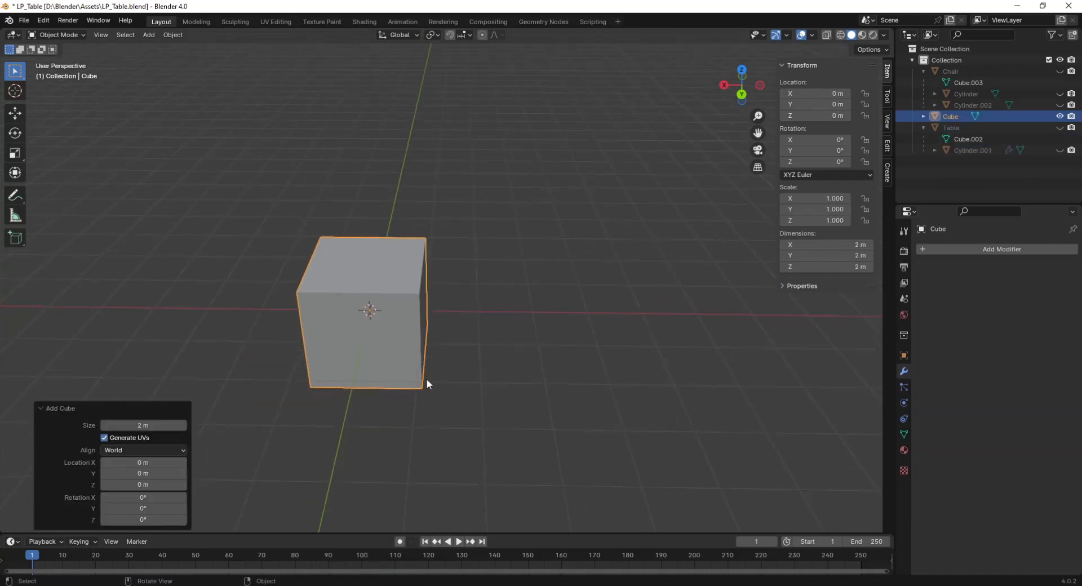
middle_click_drag(479, 384, 463, 325)
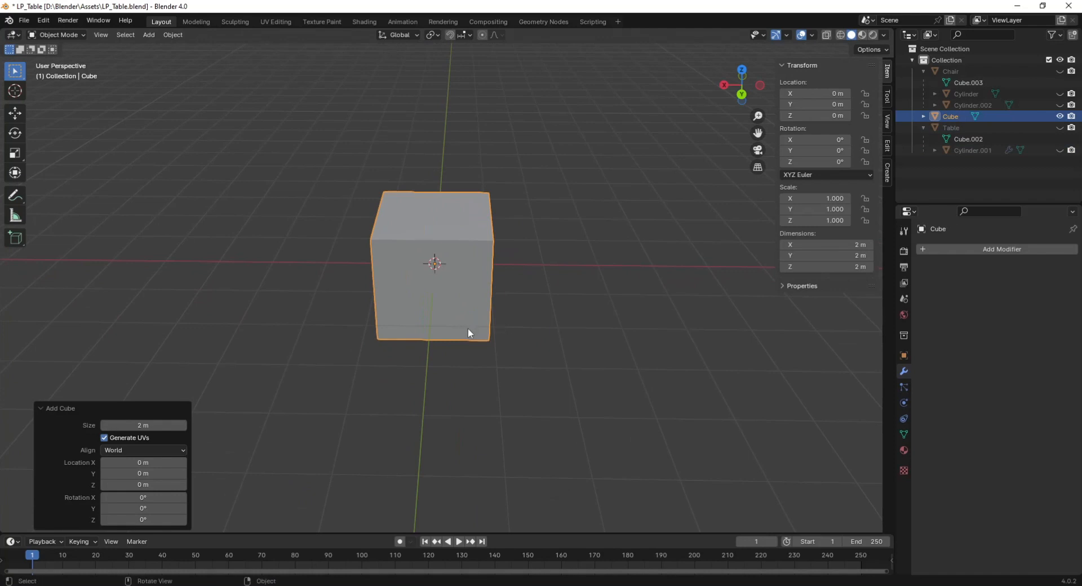
In front view, set the cube's dimensions to 1 m in Y and 0.04 m in Z to form a tabletop slab.
key("1")
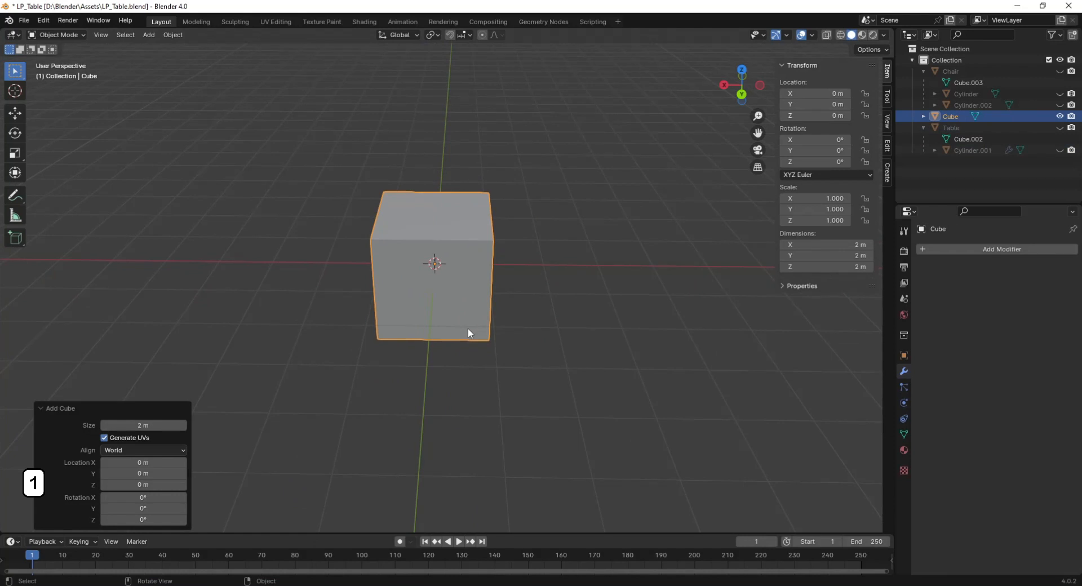
key("1")
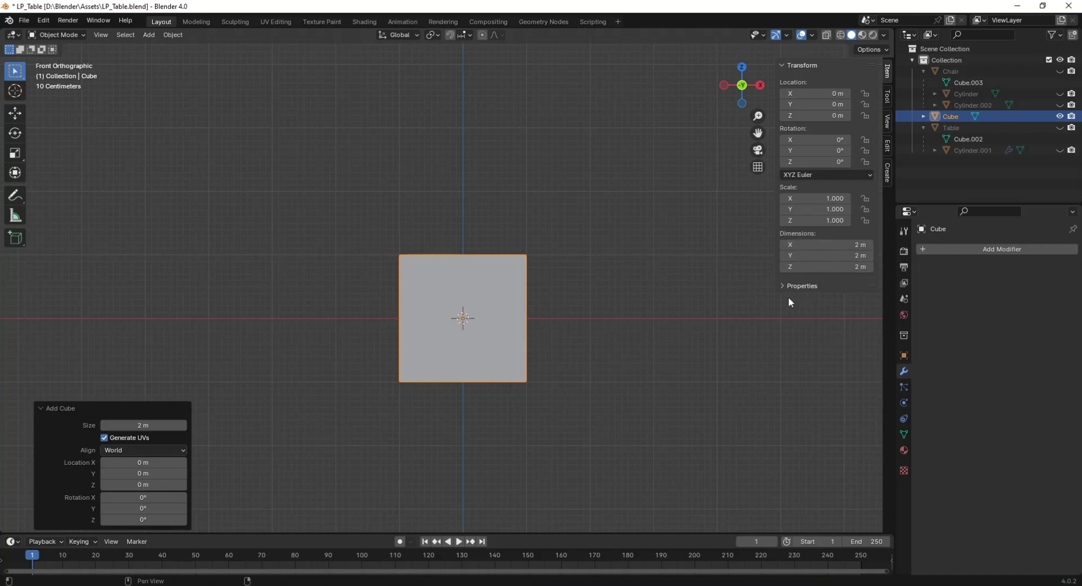
left_click(853, 257)
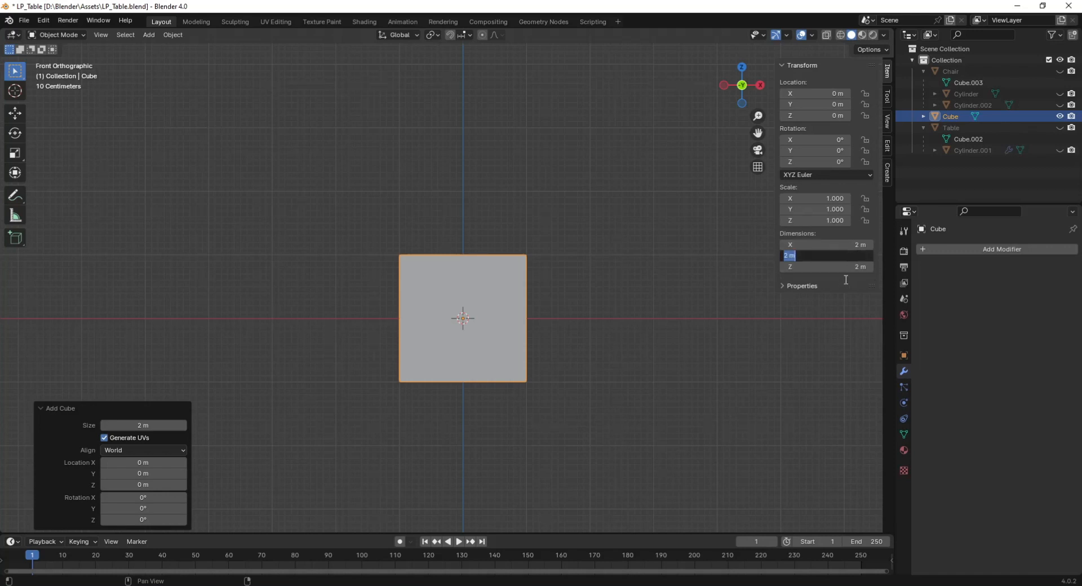
type("1")
key("Return")
left_click(852, 267)
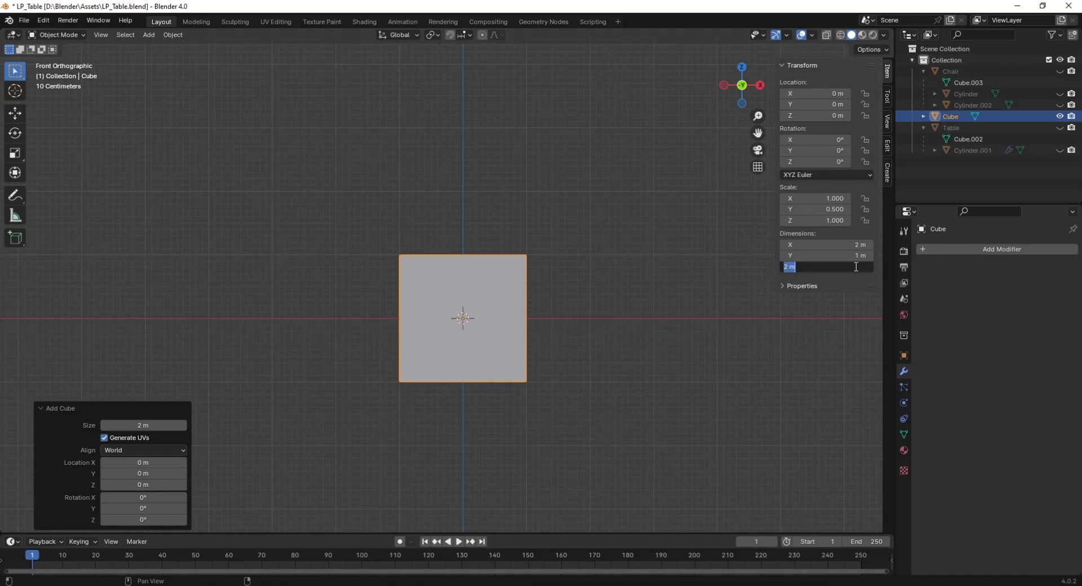
type("0.04")
key("Return")
Move the slab up 0.02 m along Z so its underside rests on the ground plane.
scroll(613, 372, "up", 4)
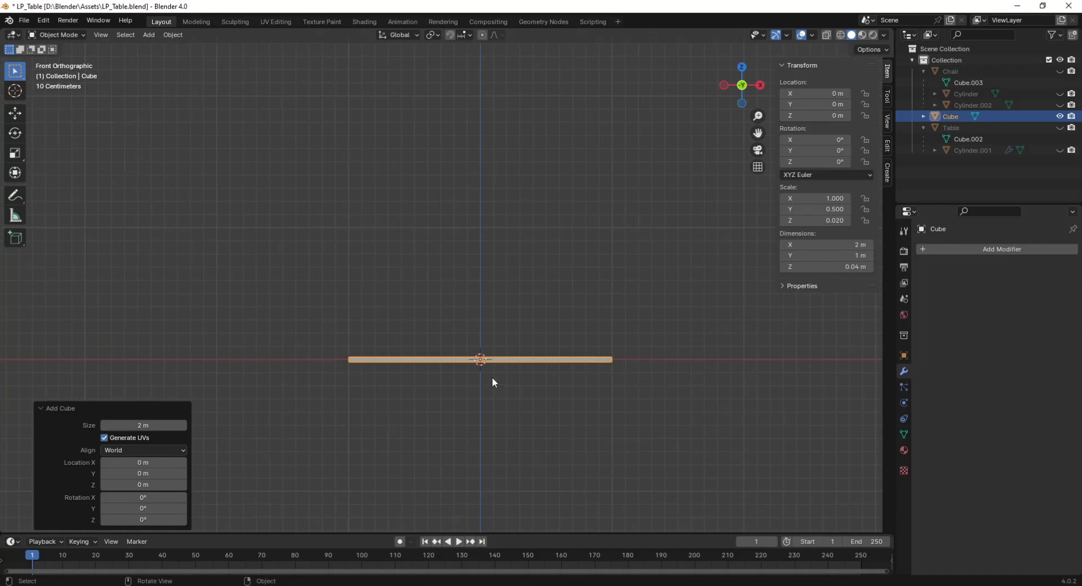
key("g")
key("z")
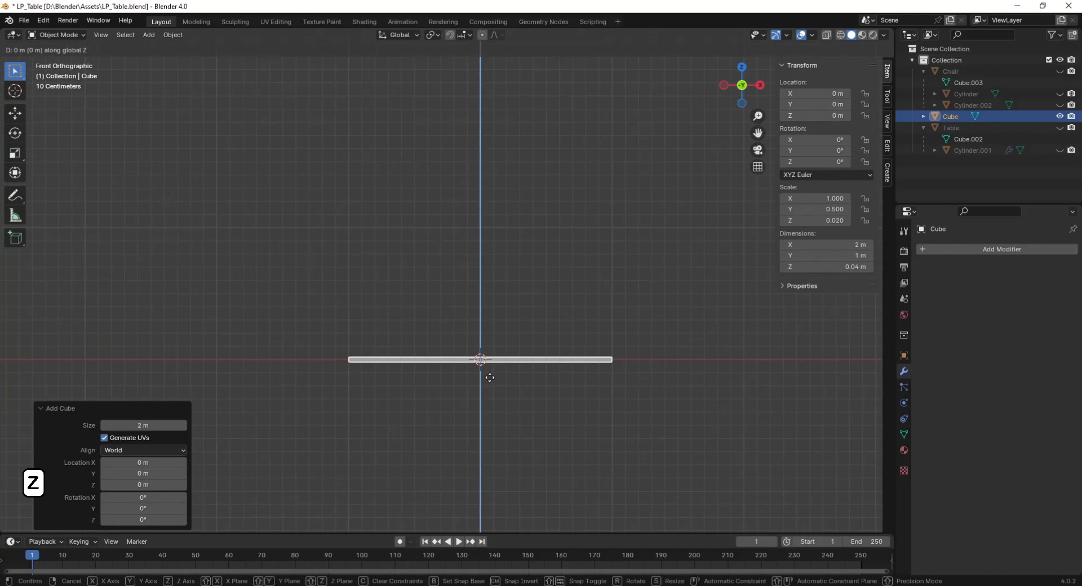
type("0.02")
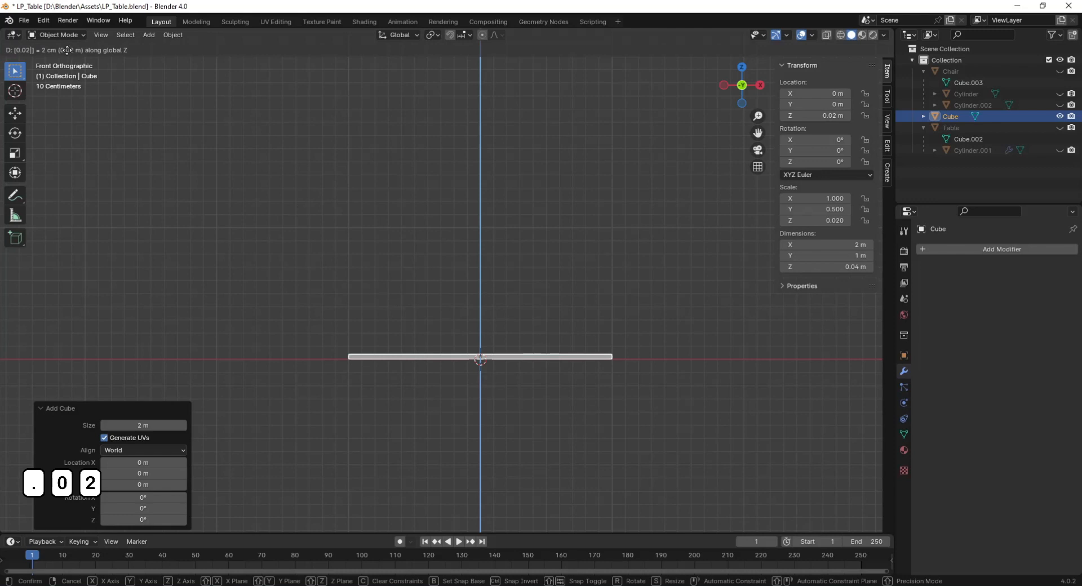
left_click(230, 225)
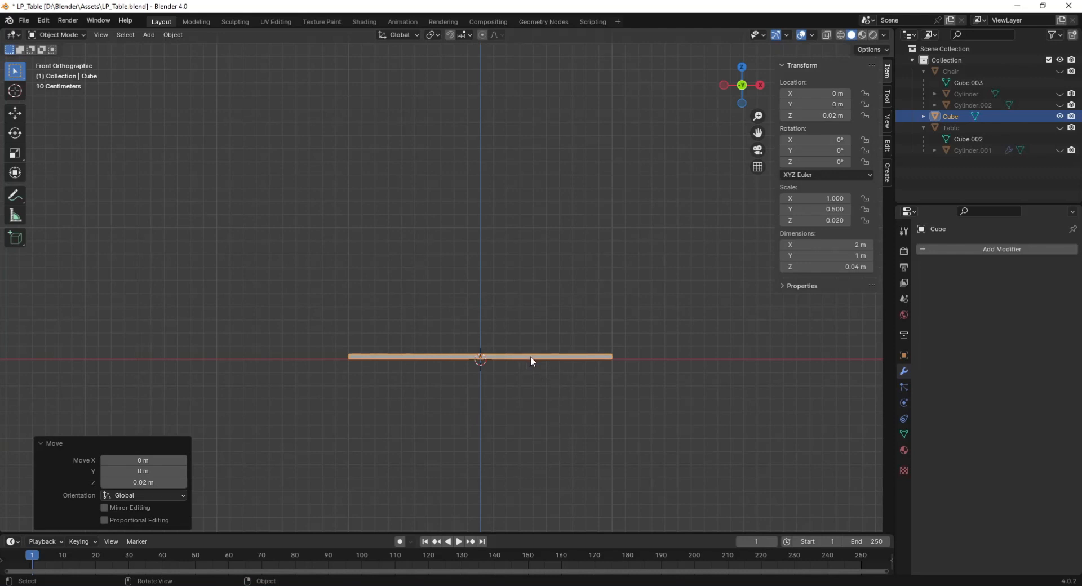
Raise the tabletop slab 0.75 m along the Z axis.
key("g")
key("z")
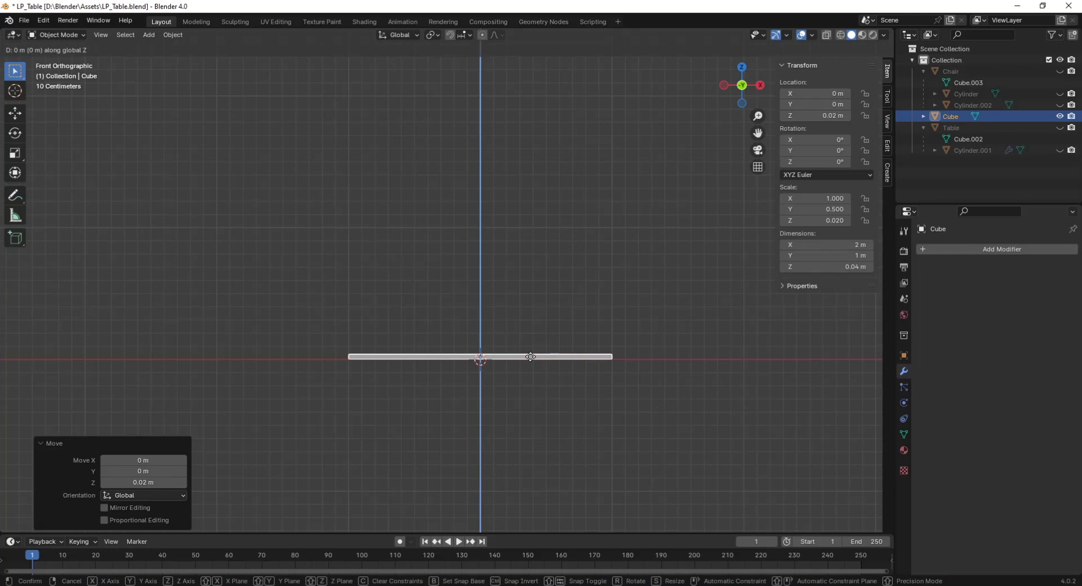
type("0.")
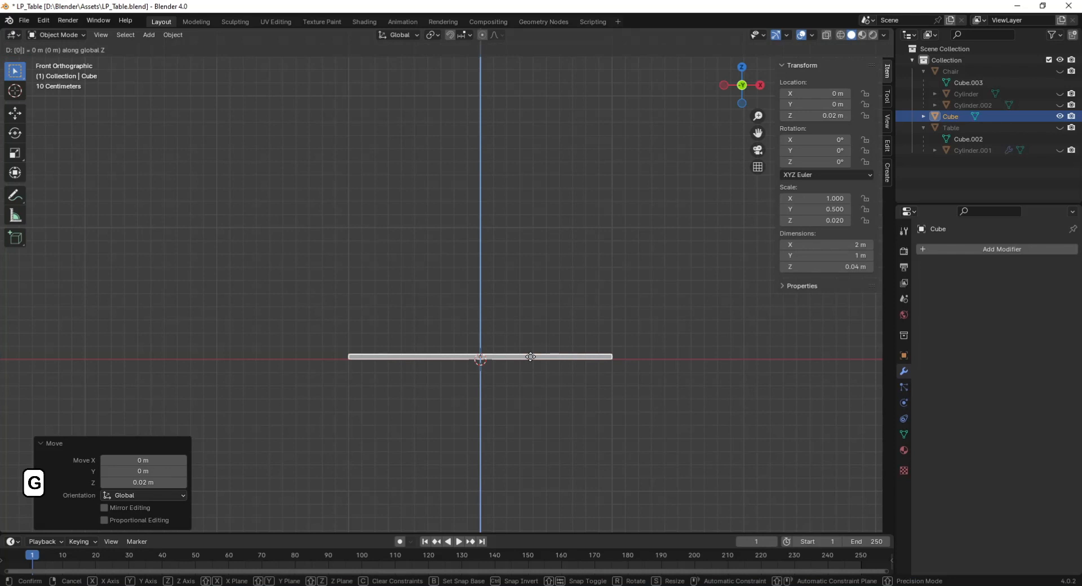
type("7")
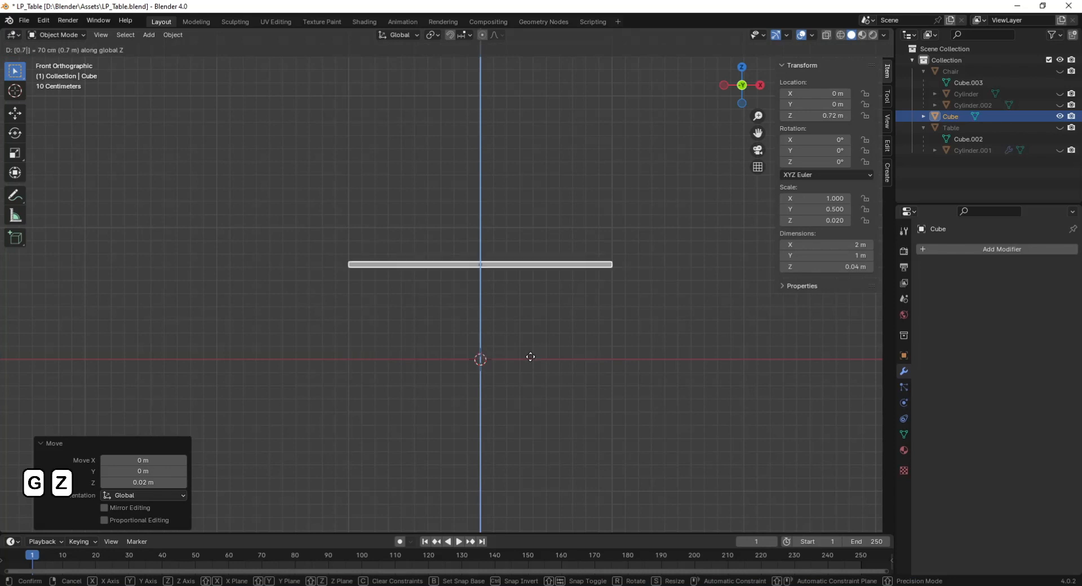
type("5")
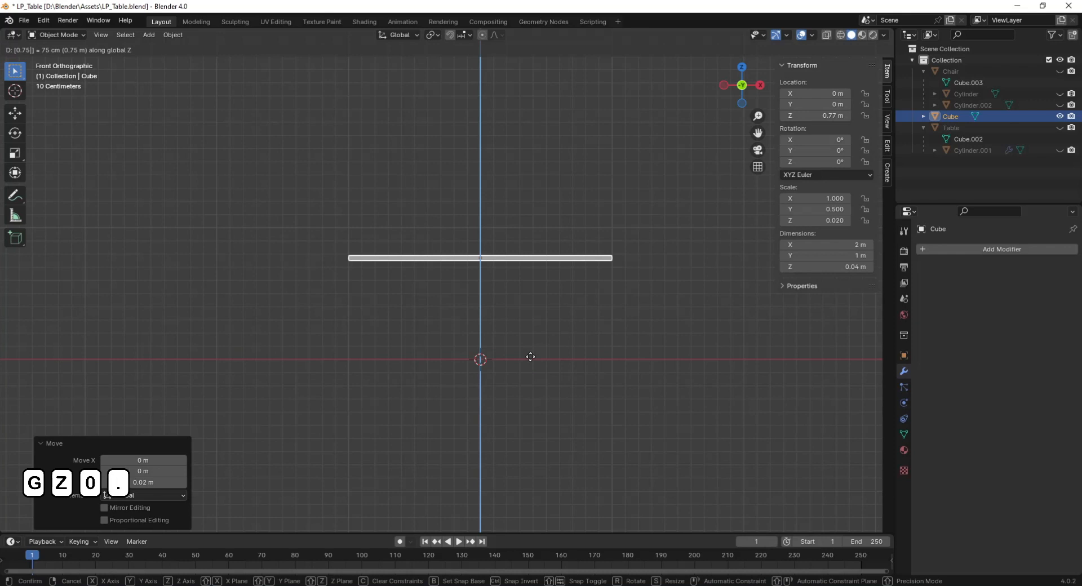
left_click(530, 356)
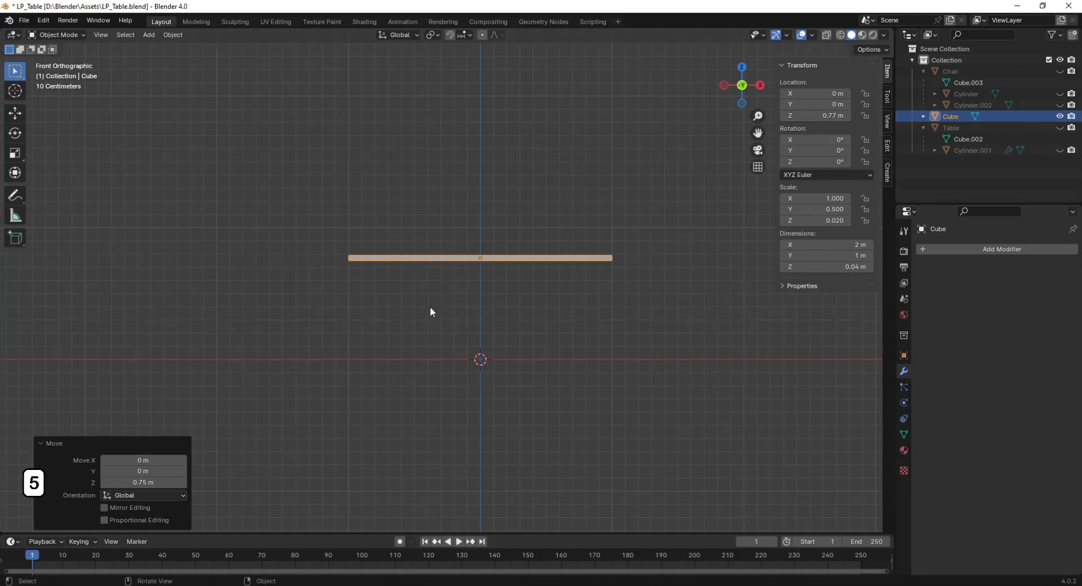
Deselect the tabletop and add a cylinder mesh at the world origin for a table leg.
left_click(463, 336)
middle_click_drag(463, 336, 539, 376)
scroll(480, 405, "up", 2)
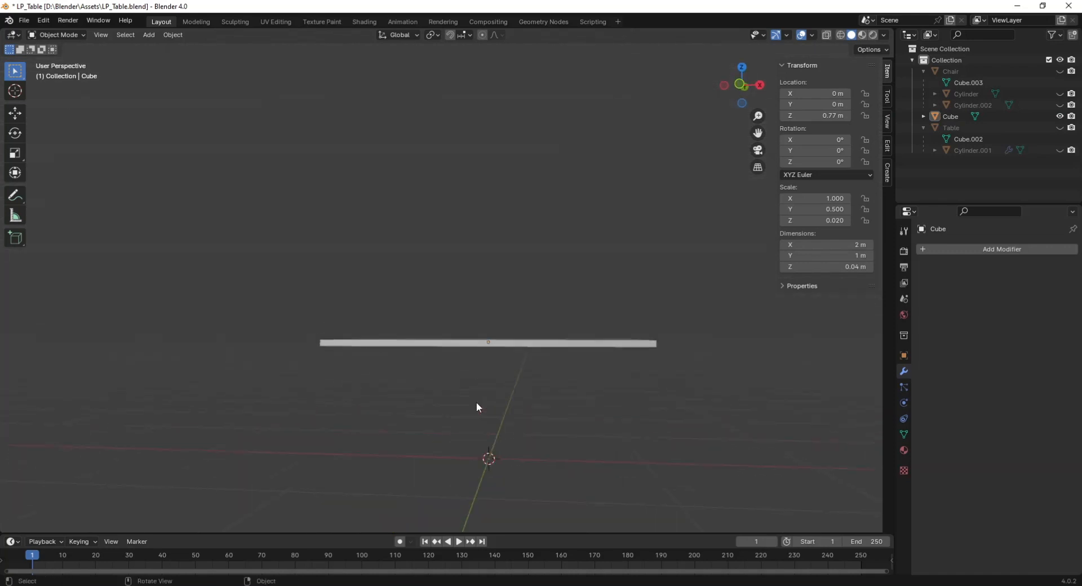
key("shift")
key("shift+a")
mouse_move(483, 367)
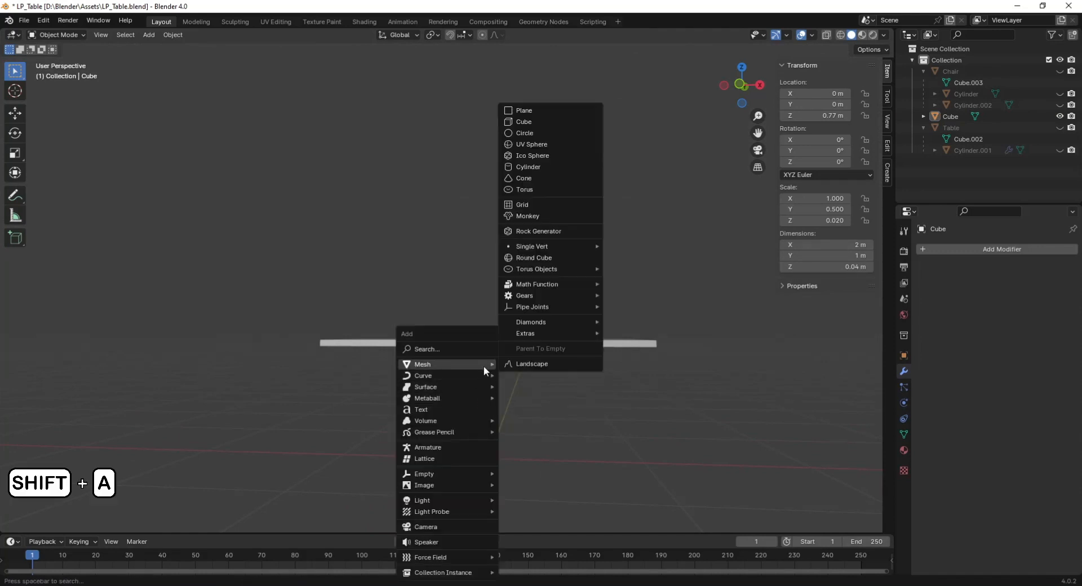
left_click(543, 167)
scroll(519, 361, "down", 3)
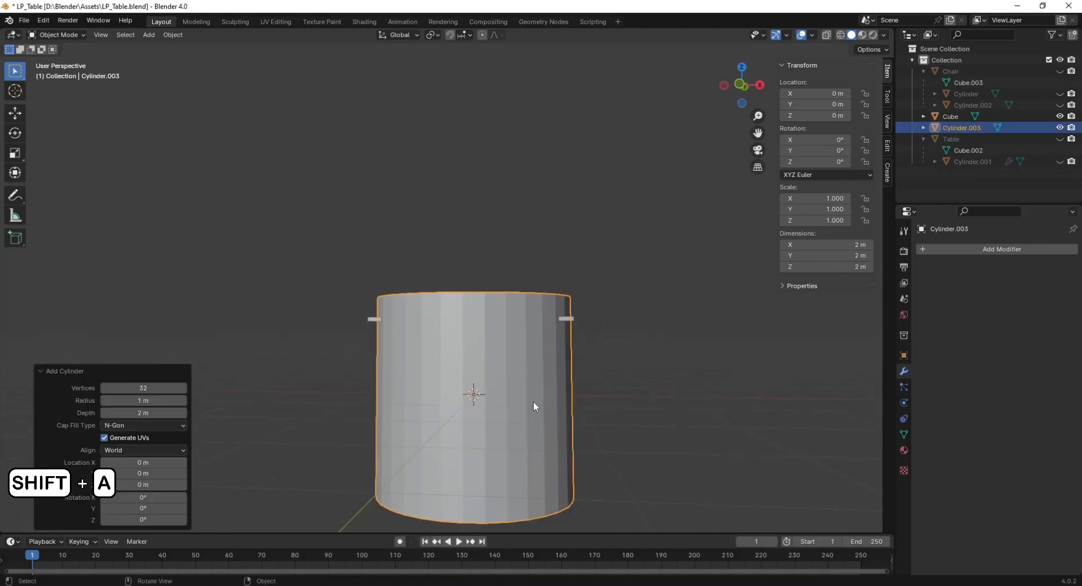
Set the new cylinder to 8 vertices, a radius of 0.03 m and a depth of 0.75 m.
left_click(160, 390)
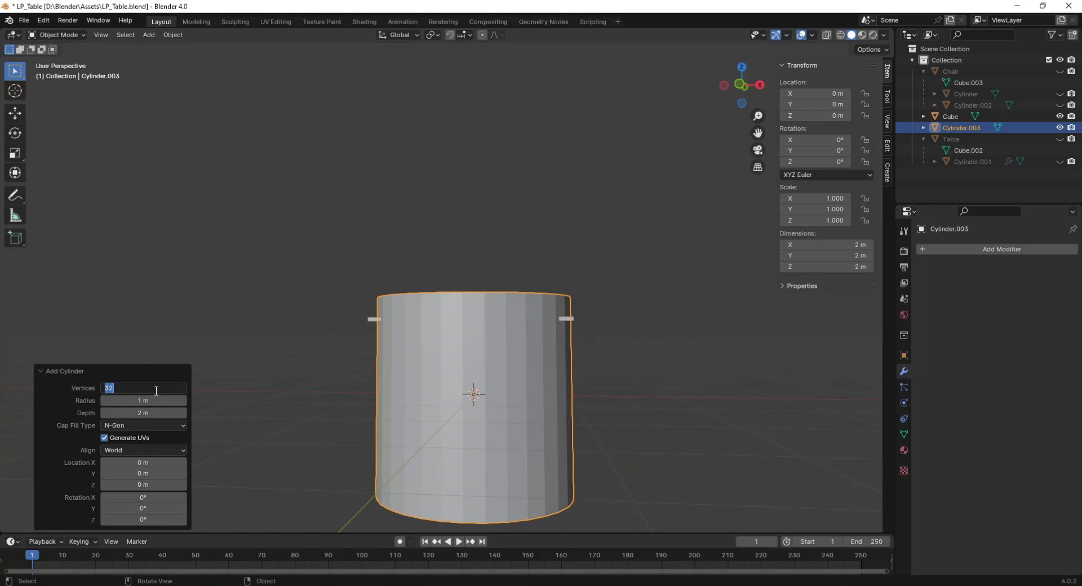
type("8")
key("Return")
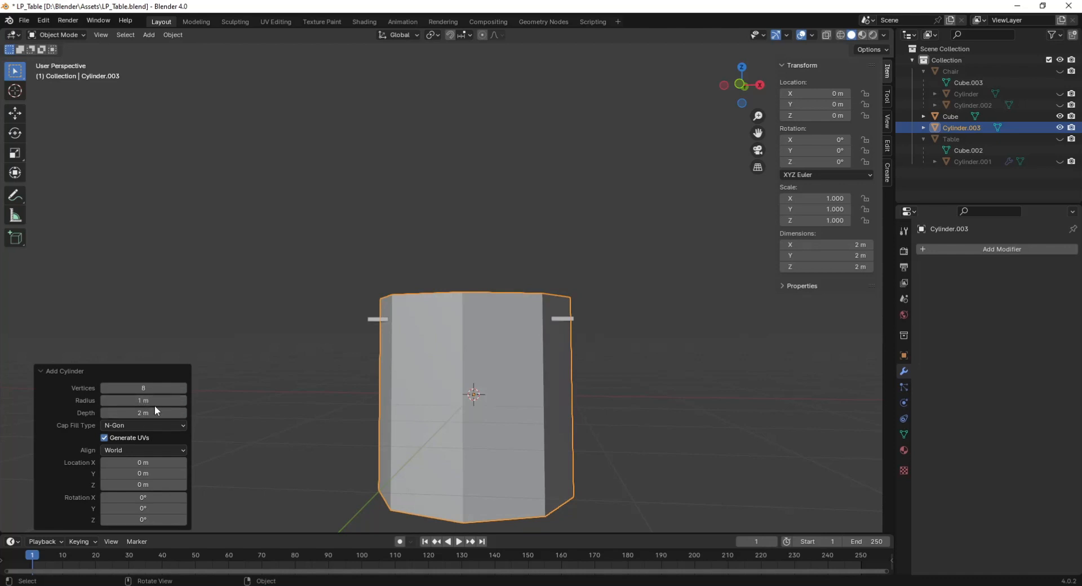
double_click(145, 400)
type("0.03")
key("Return")
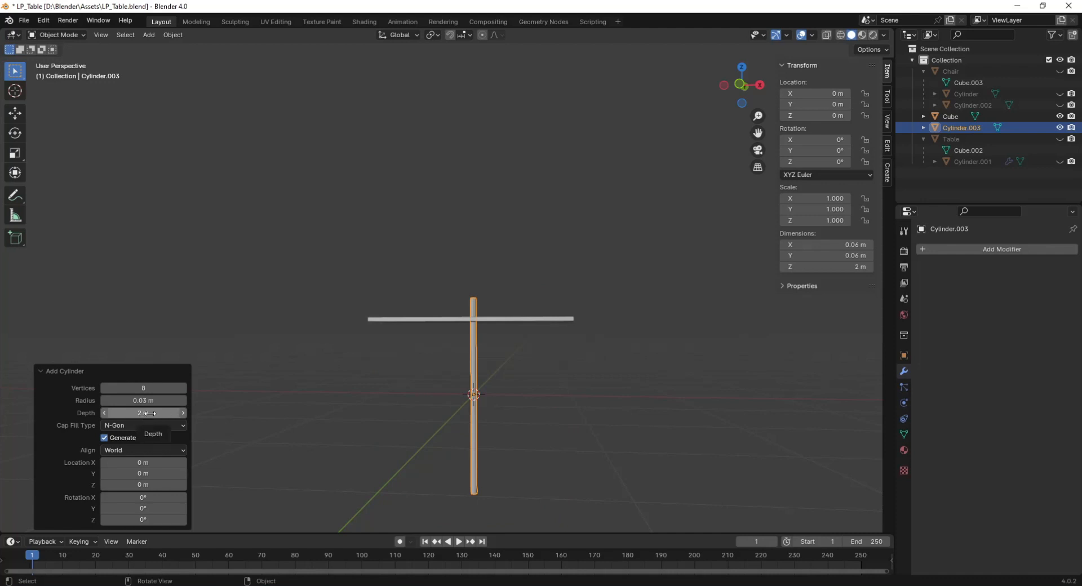
left_click(149, 413)
type("0.75")
key("Return")
In front view, move the cylinder leg up about 0.38 m along Z to stand between the ground and the tabletop.
key("g")
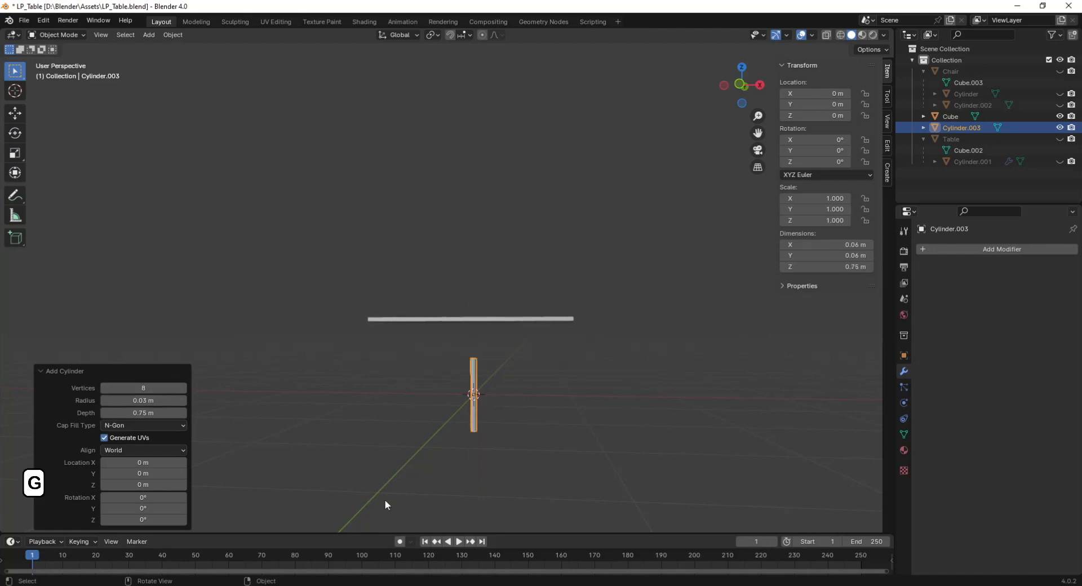
scroll(505, 442, "down", 2)
scroll(506, 438, "up", 3)
scroll(506, 437, "down", 1)
key("z")
scroll(502, 435, "down", 1)
key("KP_1")
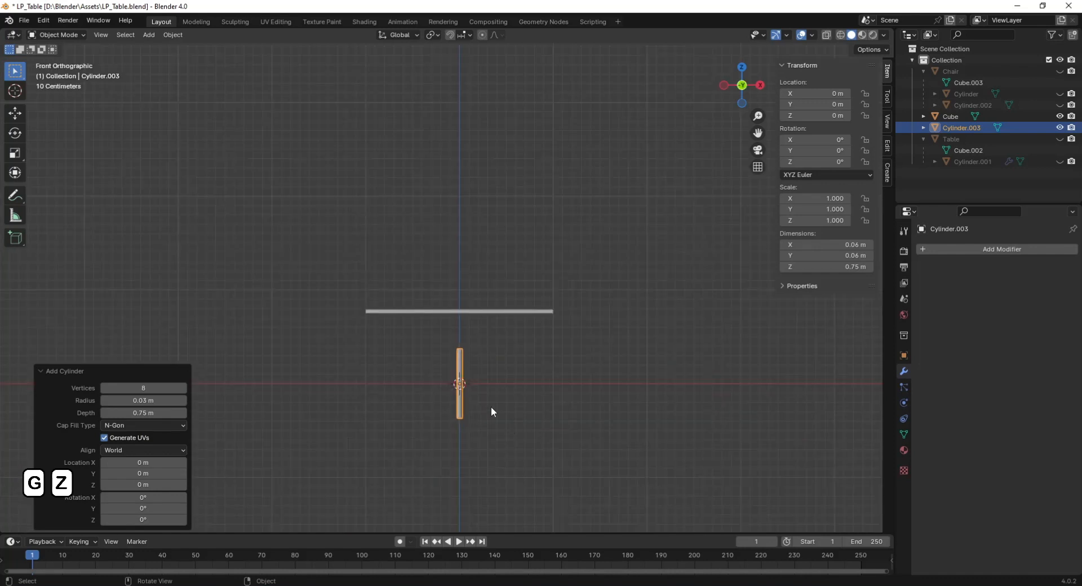
key("g")
key("z")
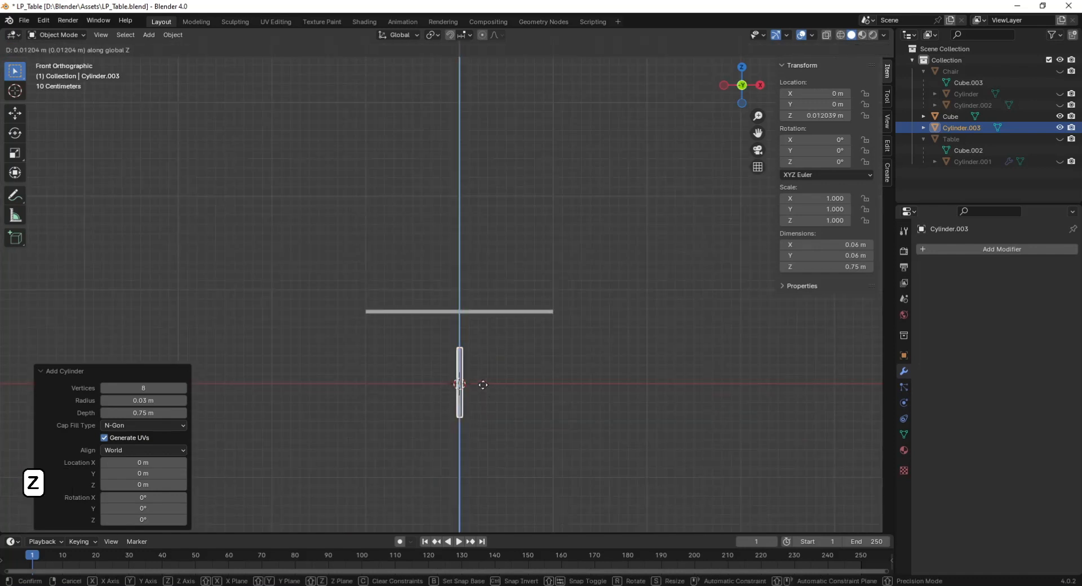
left_click(479, 351)
scroll(515, 452, "up", 4)
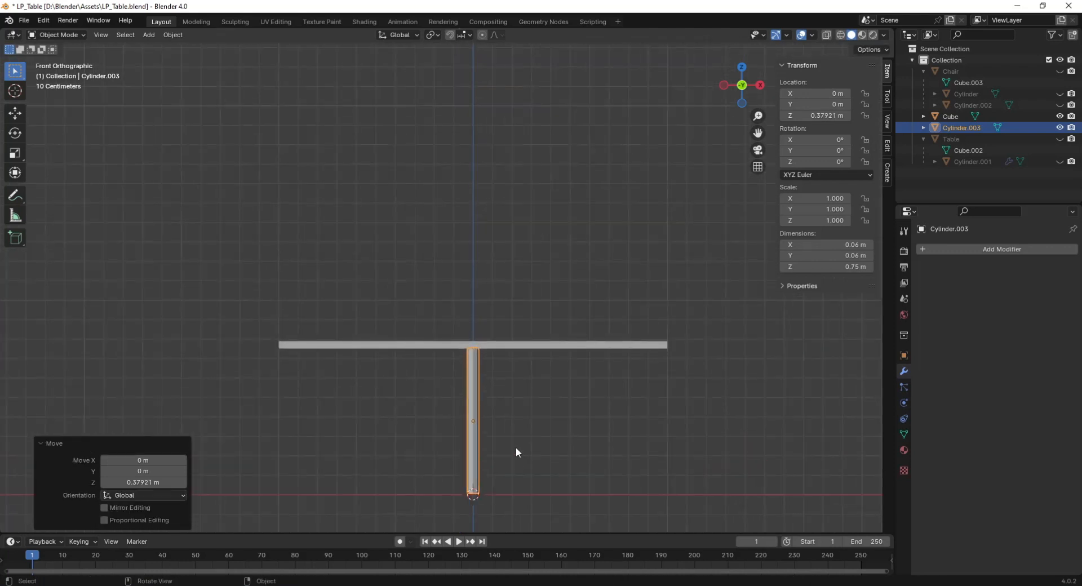
middle_click_drag(511, 488, 504, 369, "shift")
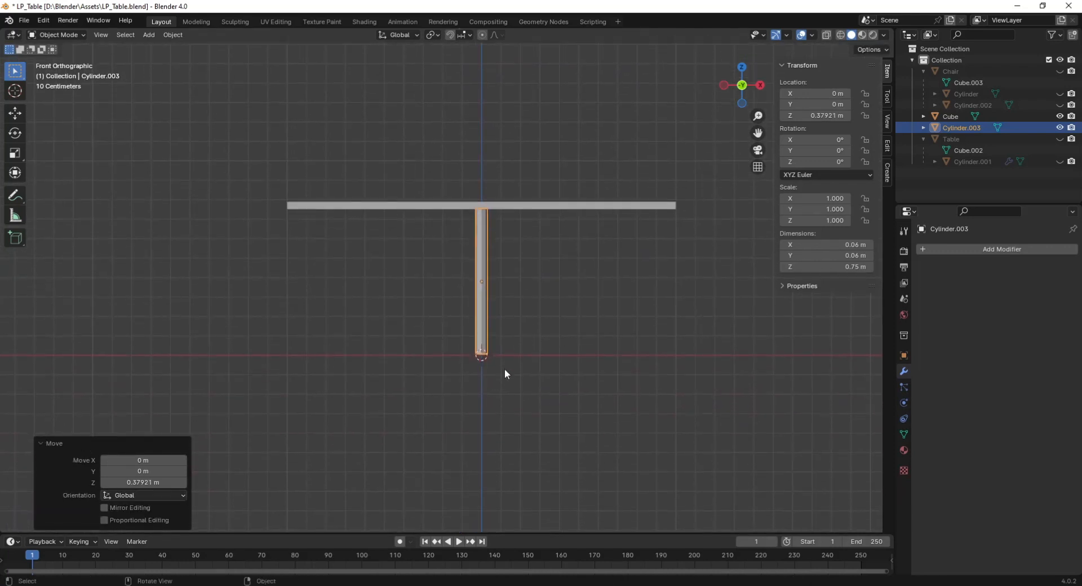
scroll(506, 374, "up", 2)
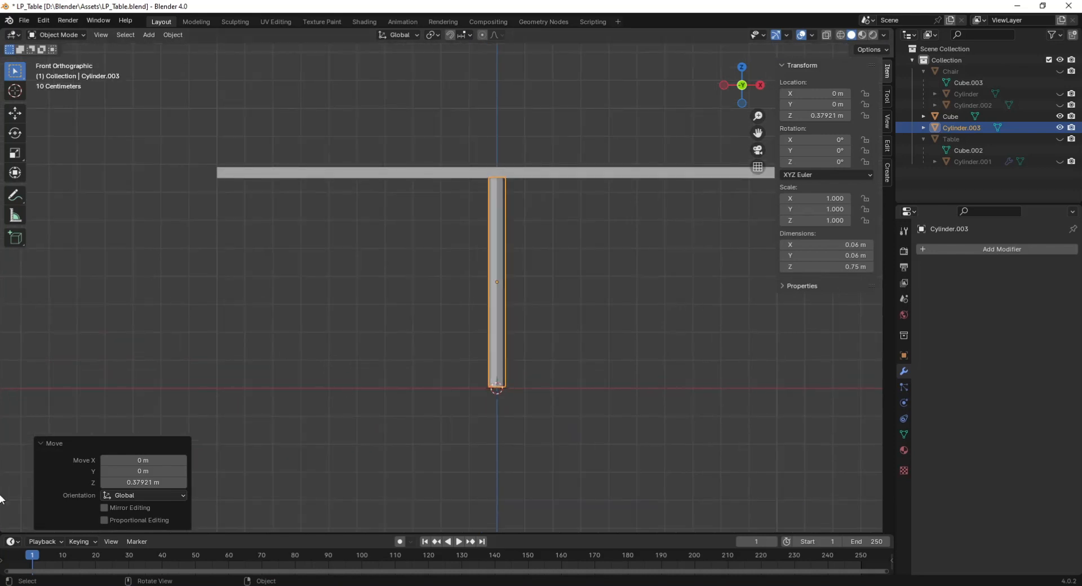
With X-ray on in top view, move the cylinder leg about -0.91 m in X and -0.41 m in Y to the tabletop's corner.
key("KP_7")
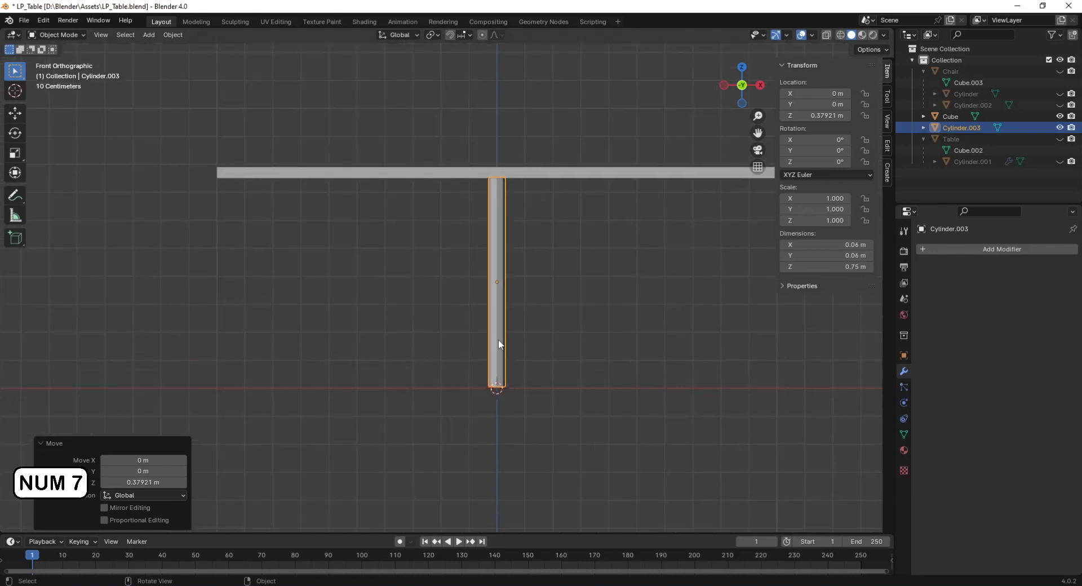
key("KP_7")
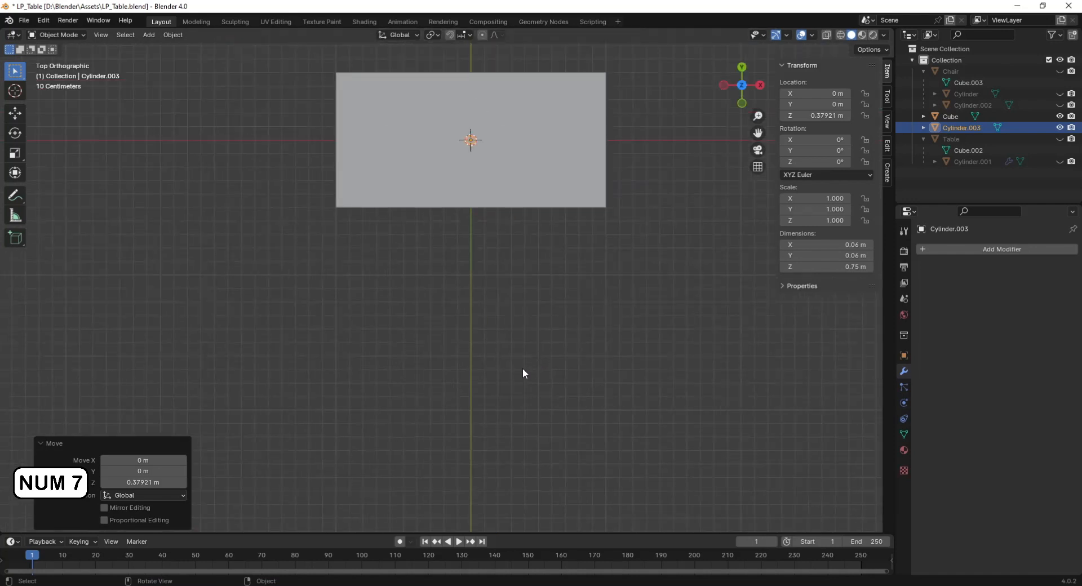
key("alt+z")
left_click(524, 369)
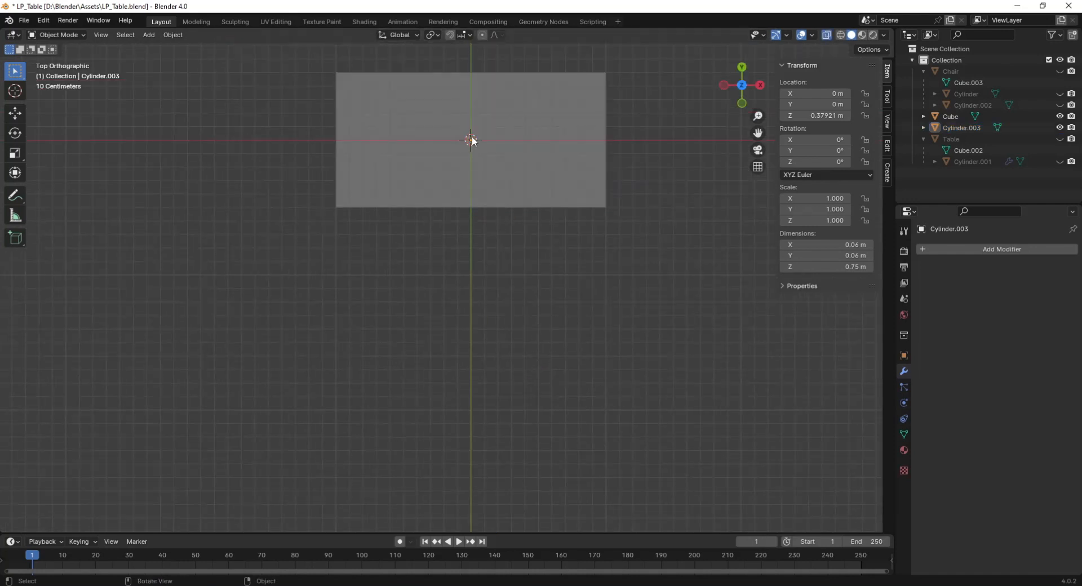
key("alt+z")
middle_click_drag(518, 273, 482, 202)
left_click(485, 195)
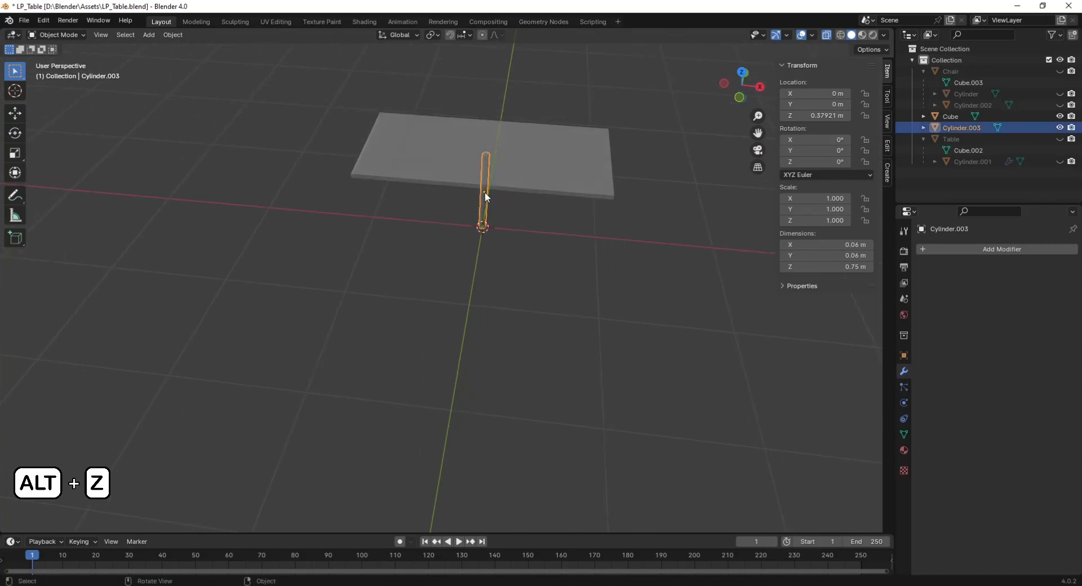
key("KP_7")
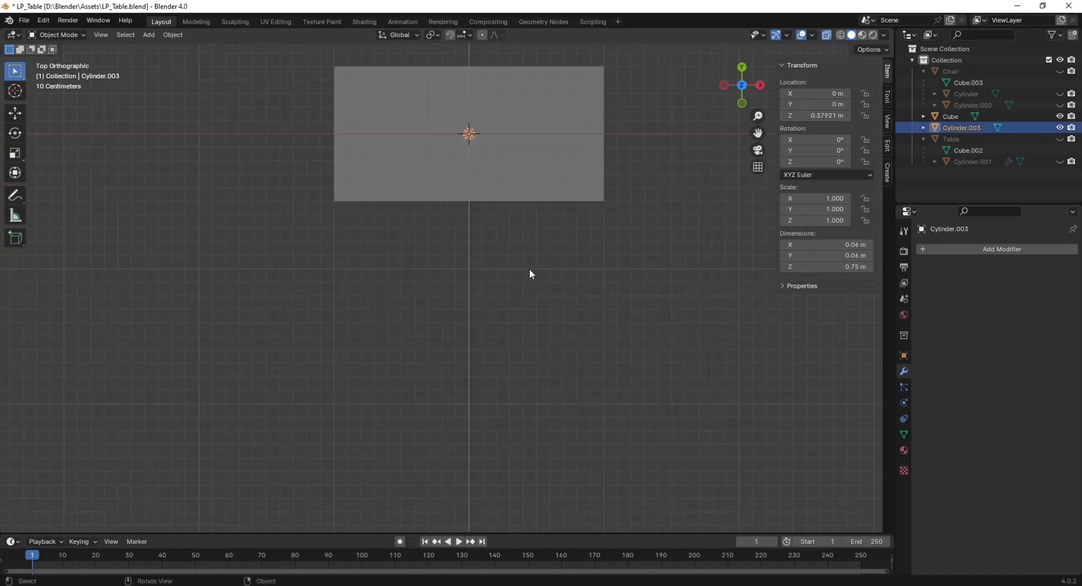
key("g")
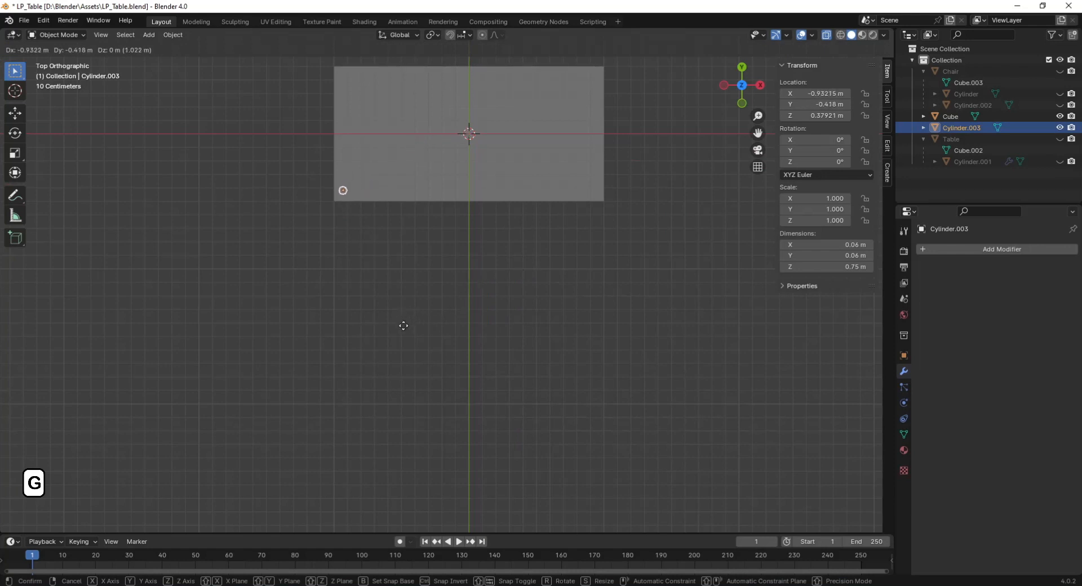
left_click(407, 326)
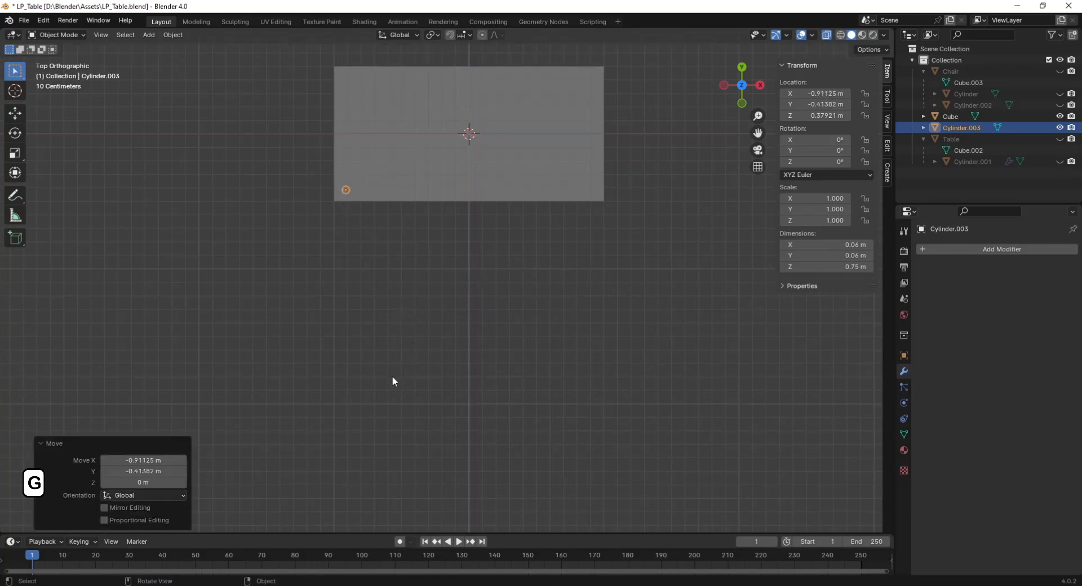
In front view, tilt the leg about 1.4° around the global Y axis so its foot points outward.
key("KP_1")
scroll(282, 311, "up", 4)
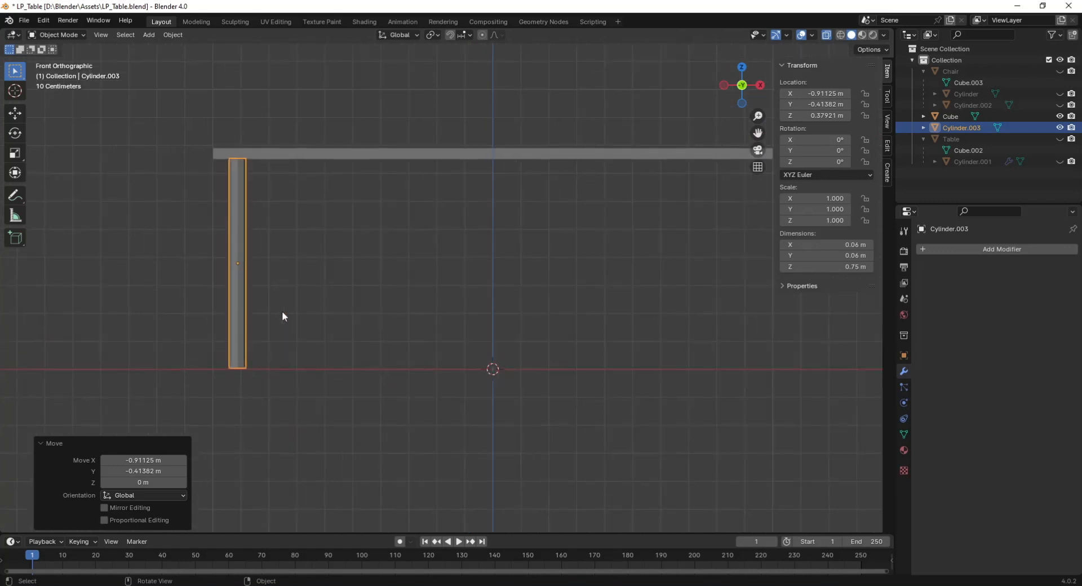
middle_click_drag(356, 333, 542, 336, "shift")
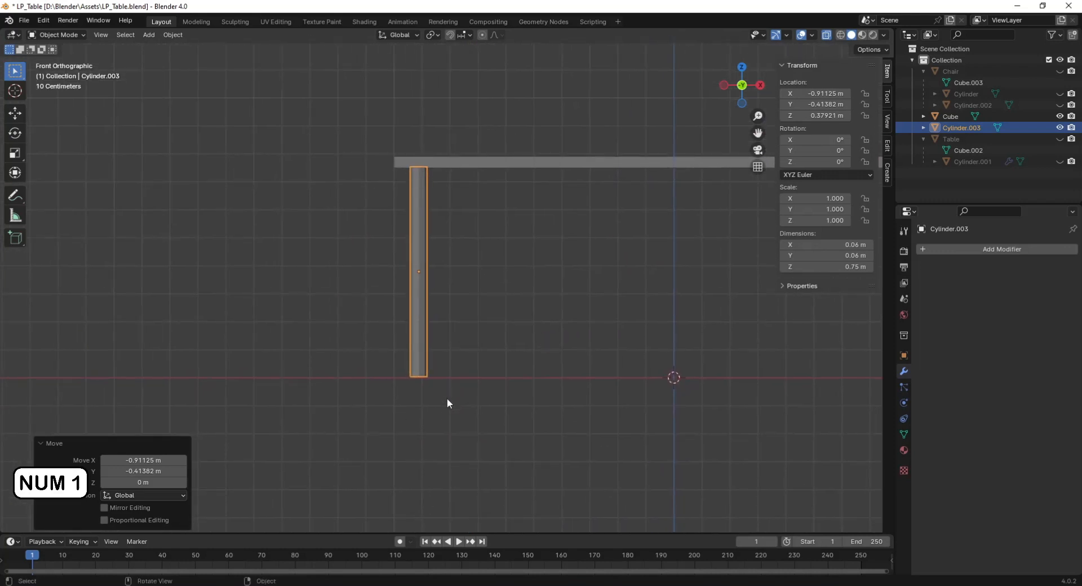
key("r")
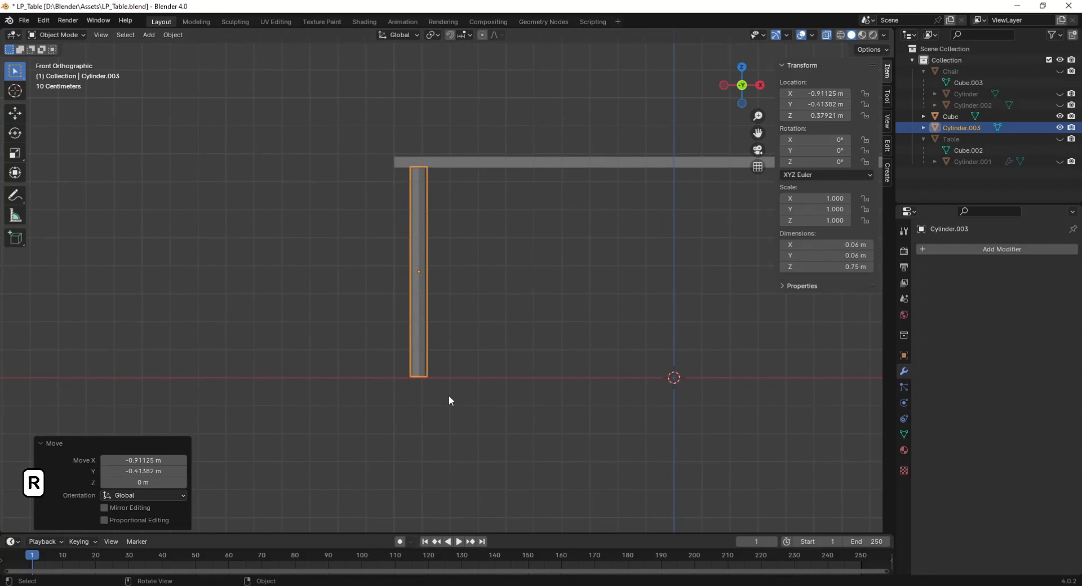
key("y")
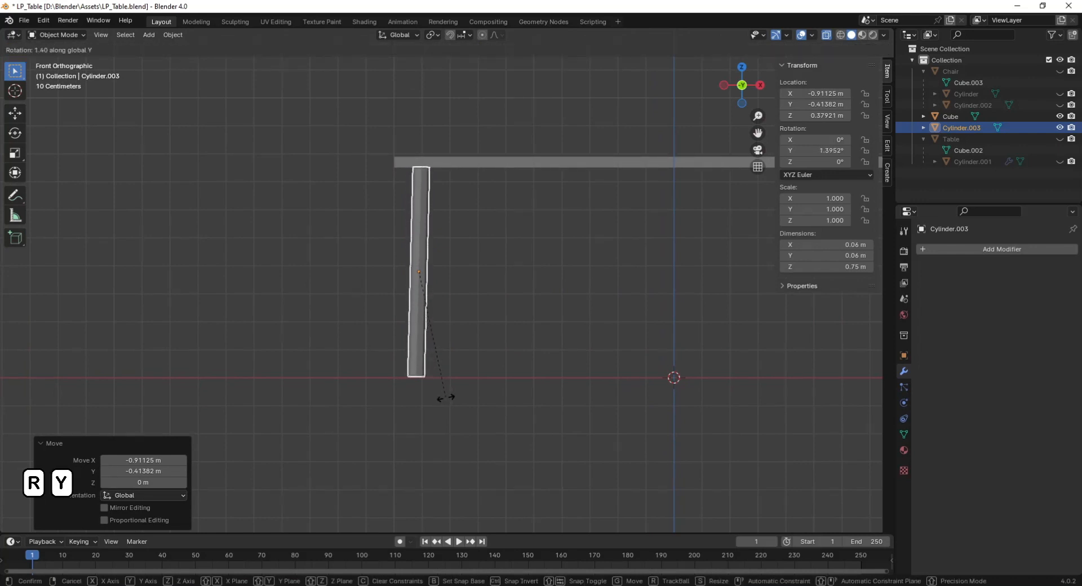
left_click(446, 397)
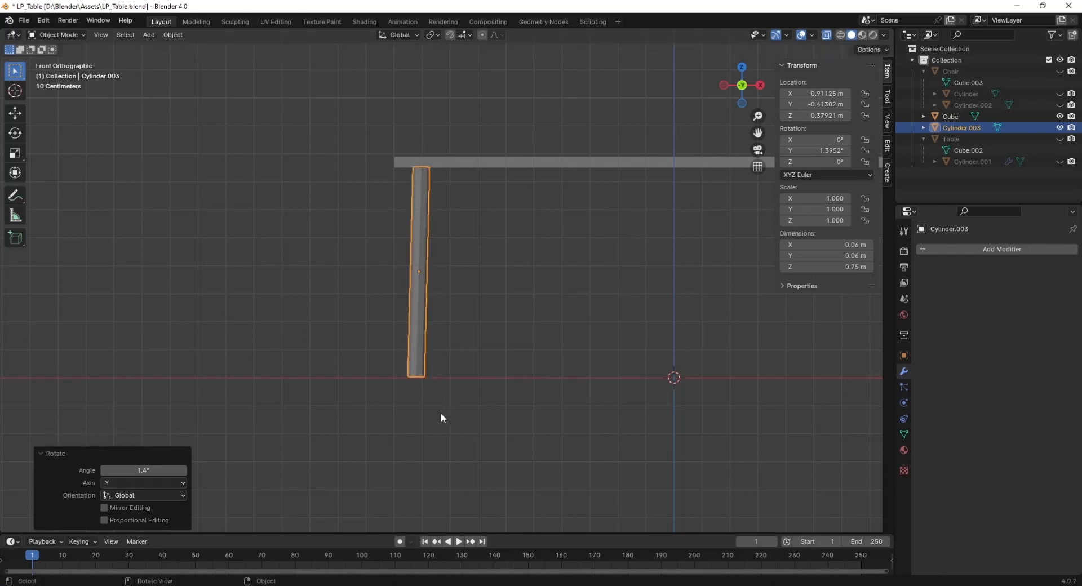
In right view, tilt the leg about -1.52° around the global X axis.
key("KP_3")
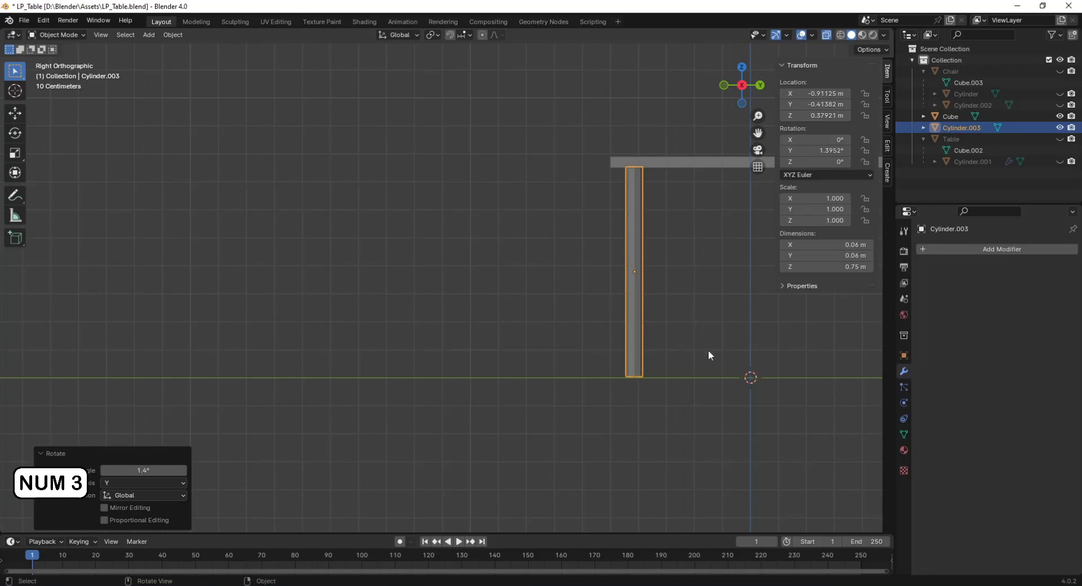
key("r")
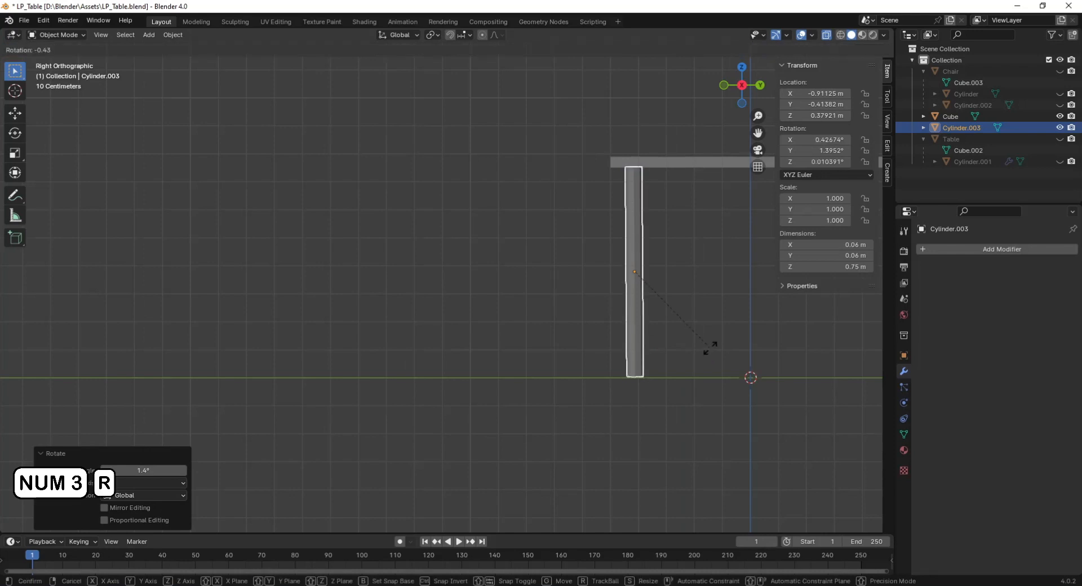
key("x")
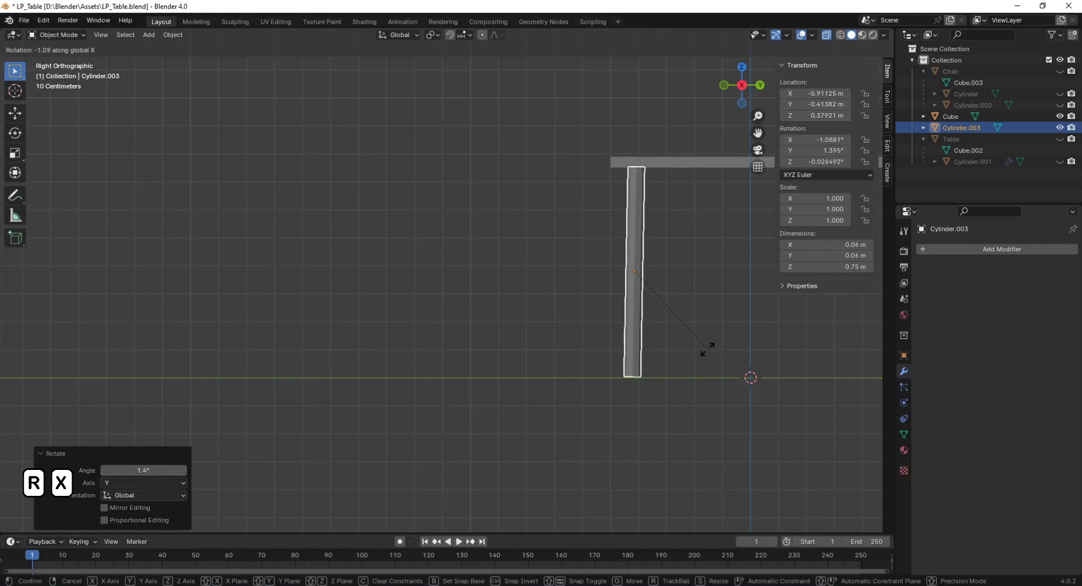
left_click(707, 351)
In top view, shift the tilted leg about -0.032 m in X and -0.028 m in Y, closer to the tabletop corner.
key("KP_7")
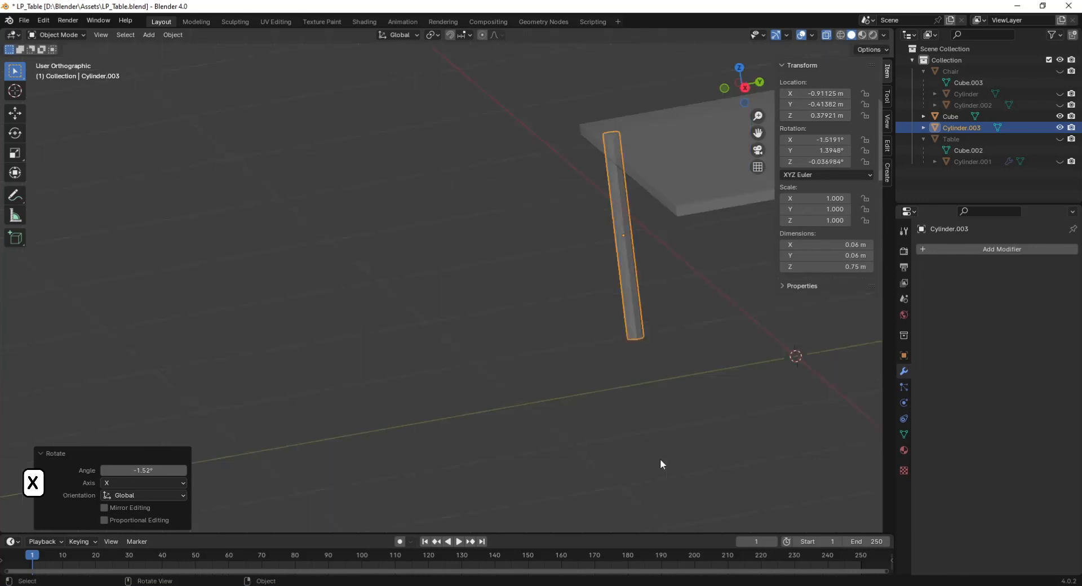
key("KP_7")
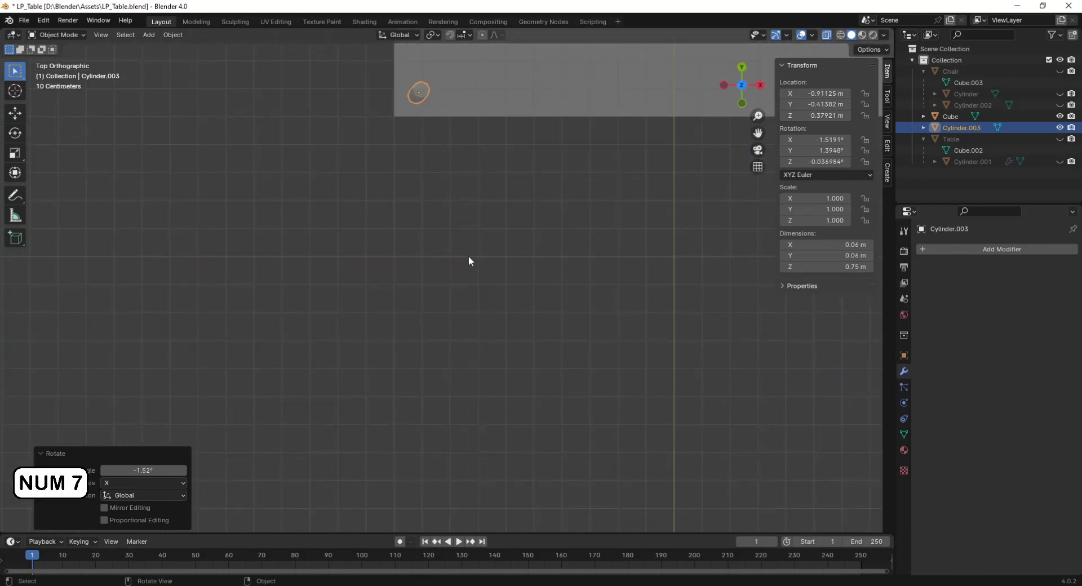
key("g")
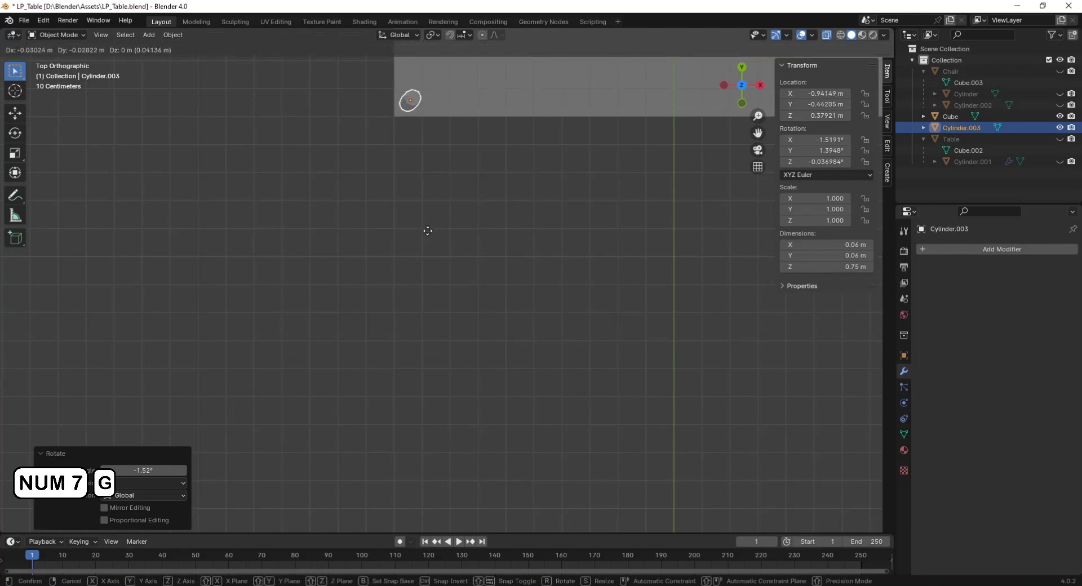
left_click(426, 230)
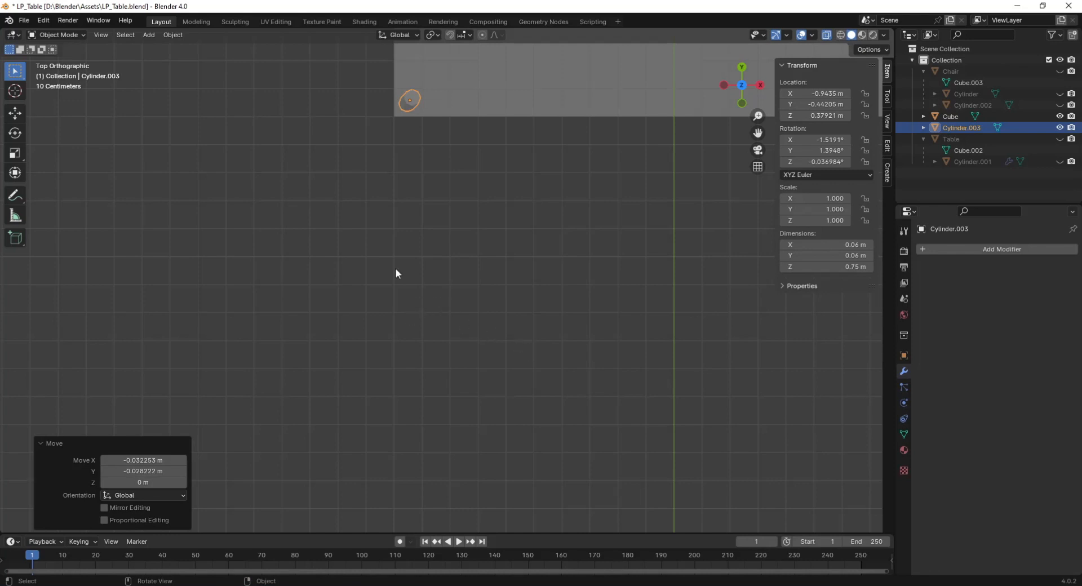
Examine the tilted leg from several angles, checking its fit under the tabletop and its bottom end against the ground line.
middle_click_drag(515, 251, 626, 338)
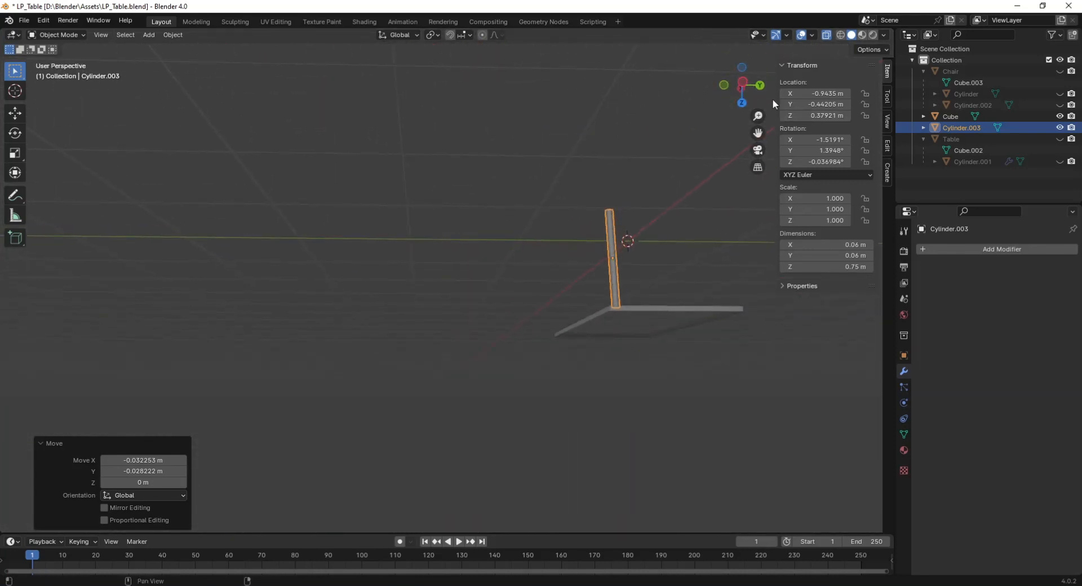
left_click(742, 103)
middle_click_drag(461, 230, 447, 158)
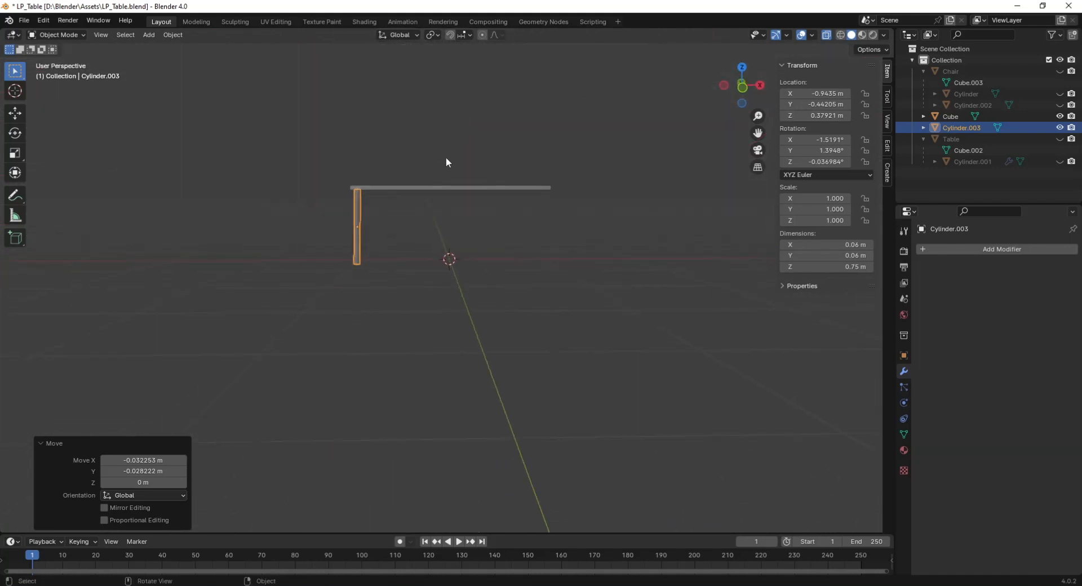
left_click(415, 261)
middle_click_drag(432, 249, 438, 258)
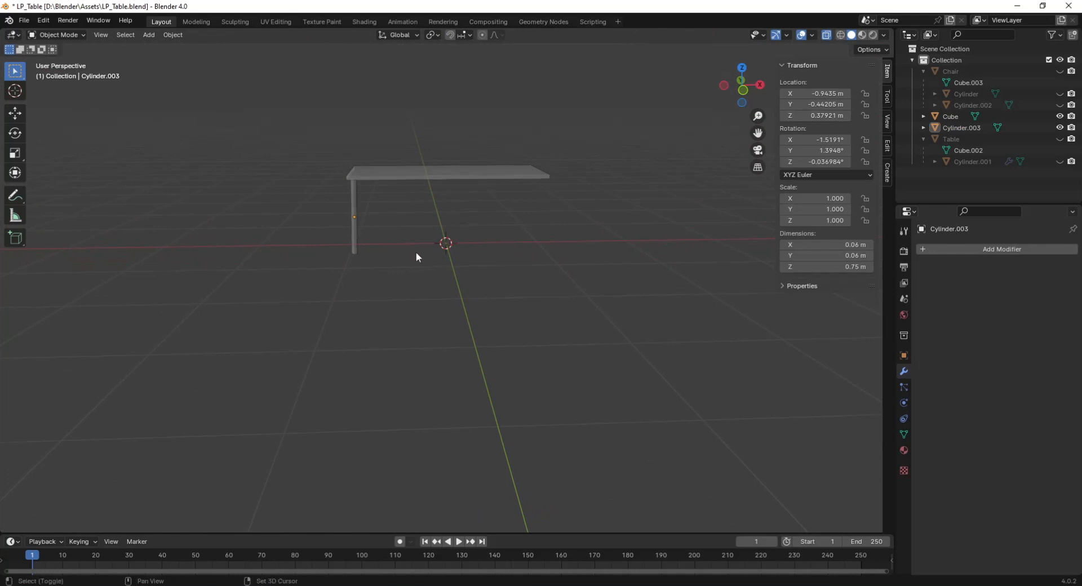
scroll(404, 241, "up", 3)
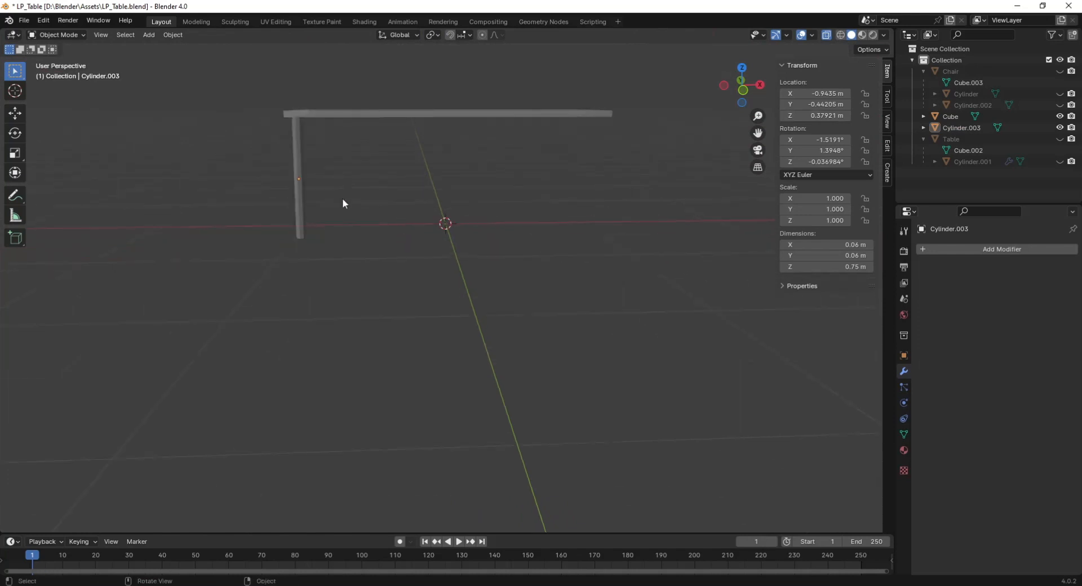
left_click(299, 202)
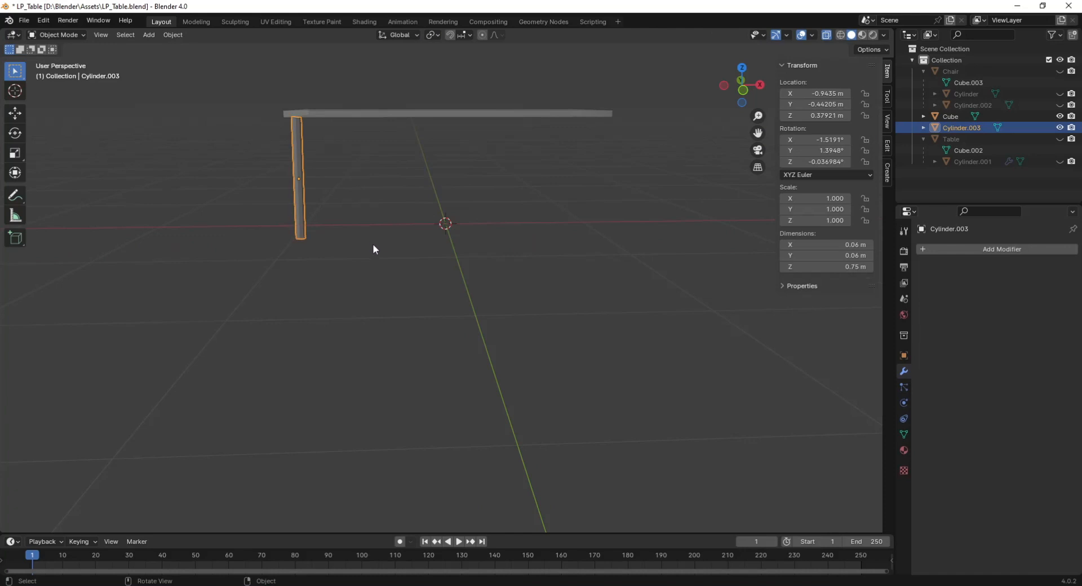
key("KP_1")
scroll(269, 283, "up", 3)
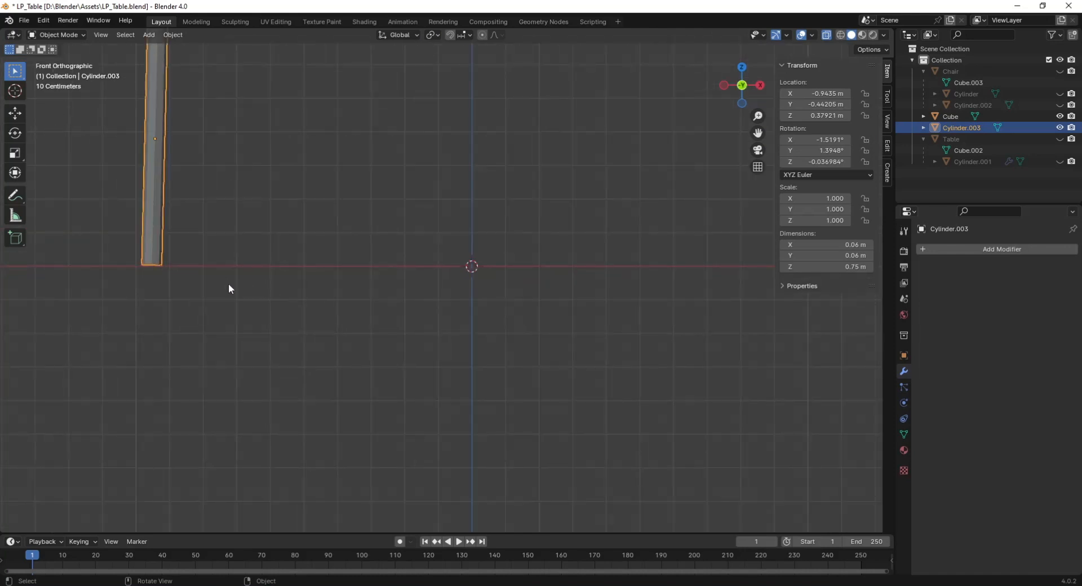
middle_click_drag(204, 268, 423, 294, "shift")
scroll(381, 310, "up", 6)
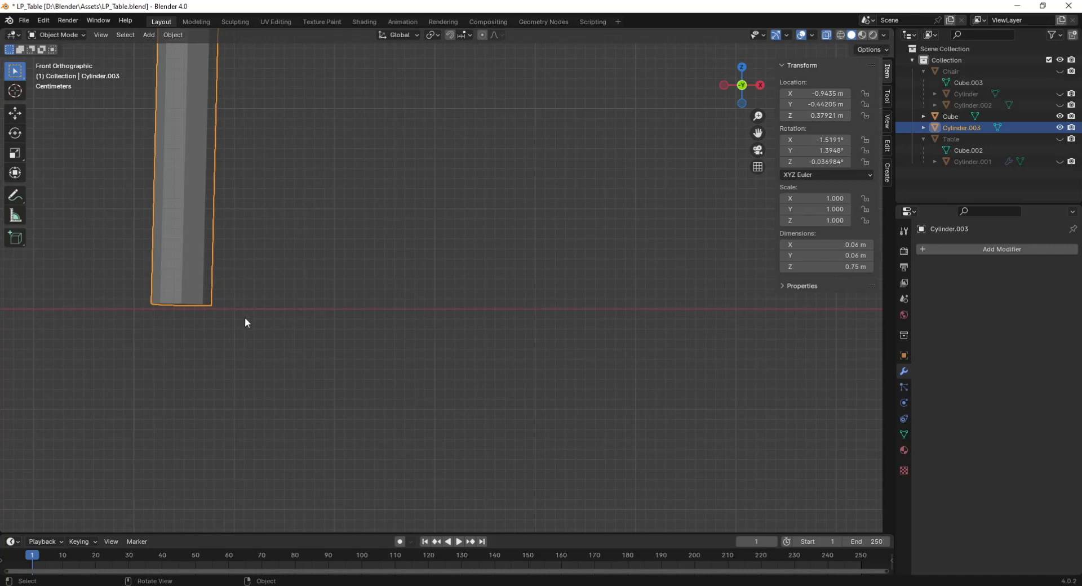
scroll(245, 322, "down", 5)
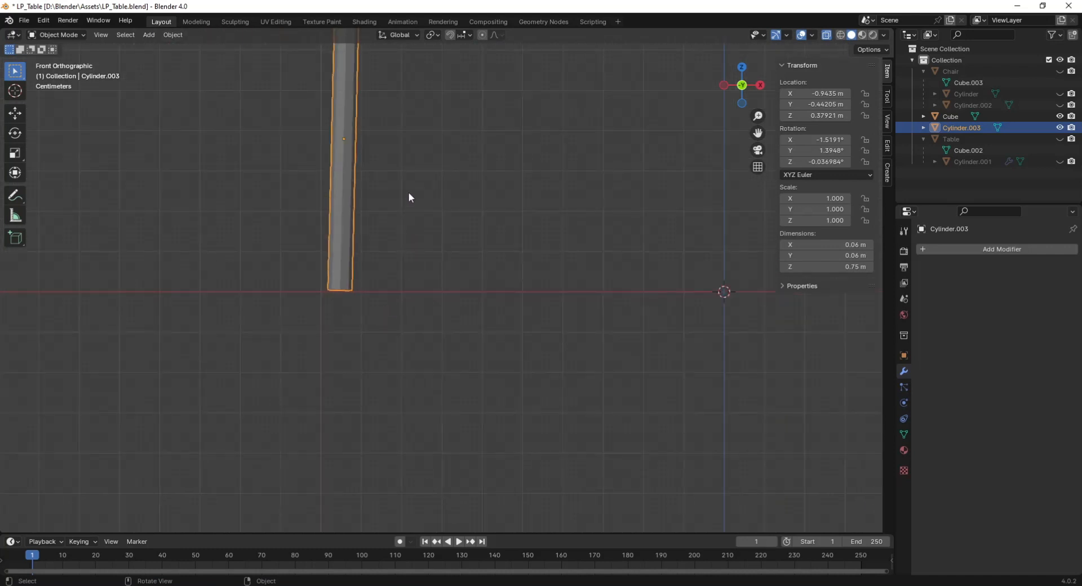
middle_click_drag(408, 192, 418, 299)
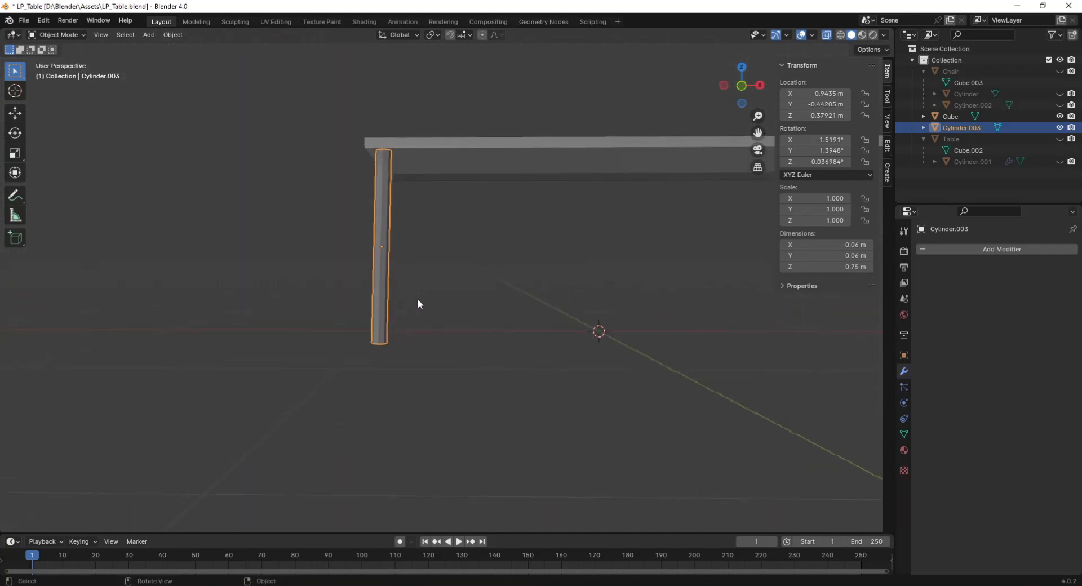
In Edit Mode, select the leg's bottom face and rotate it about -1.09° around the global Y axis in front view to level it.
key("KP_1")
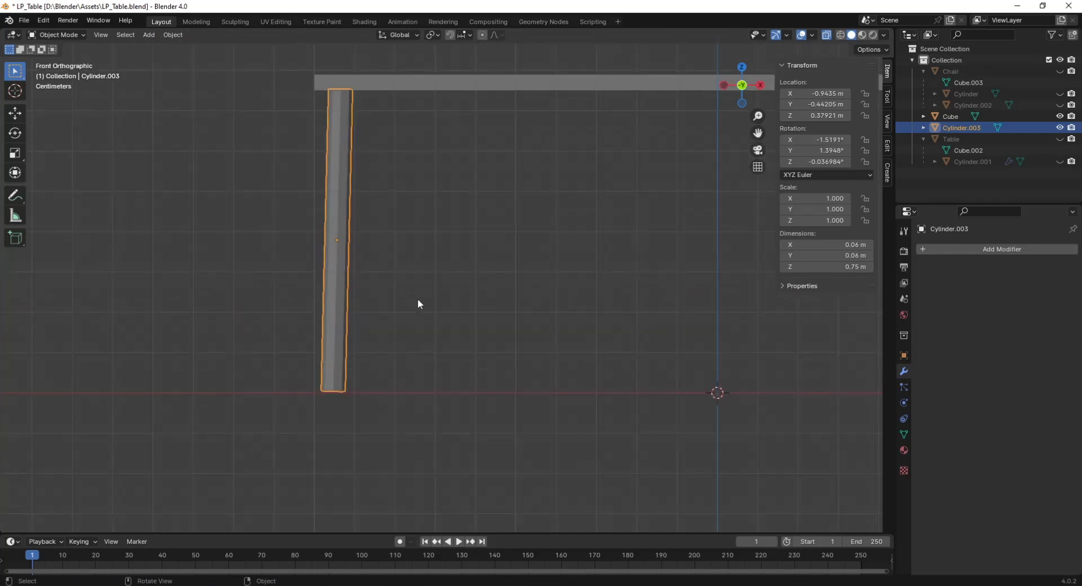
middle_click_drag(384, 412, 378, 337, "shift")
key("Tab")
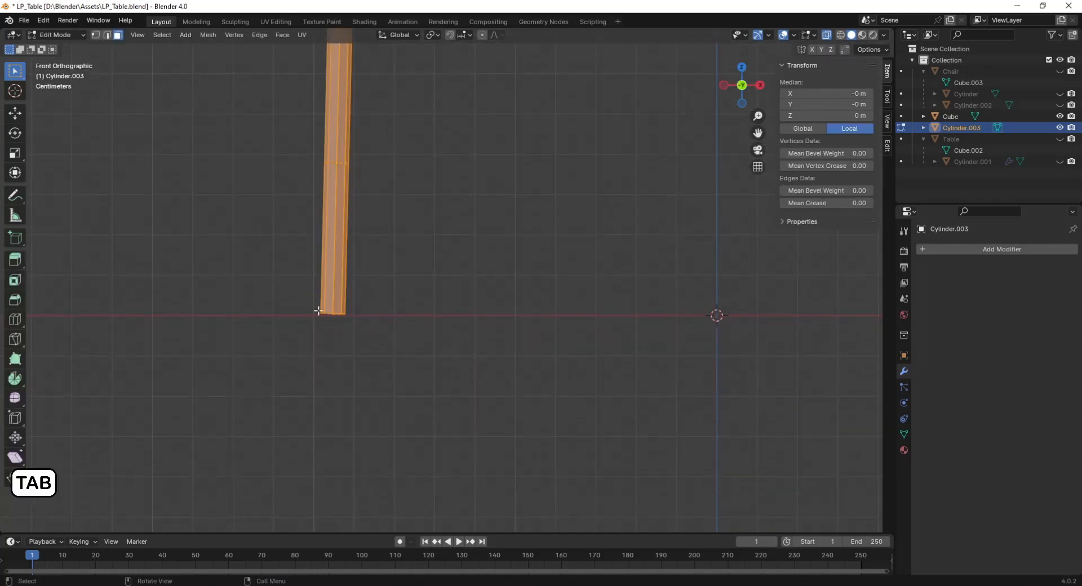
left_click(387, 354)
middle_click_drag(386, 353, 345, 421)
left_click(343, 421)
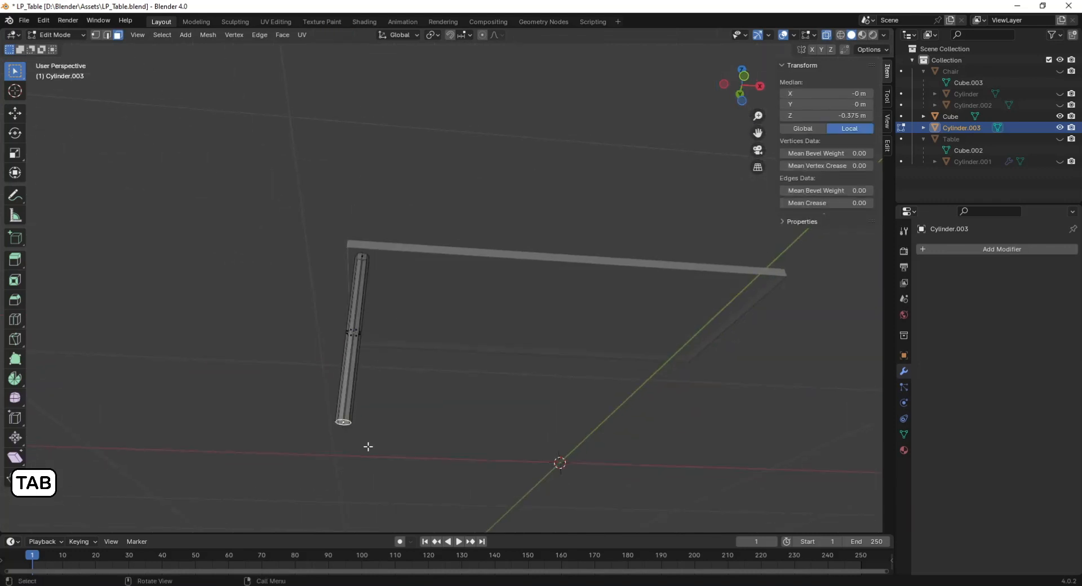
key("KP_1")
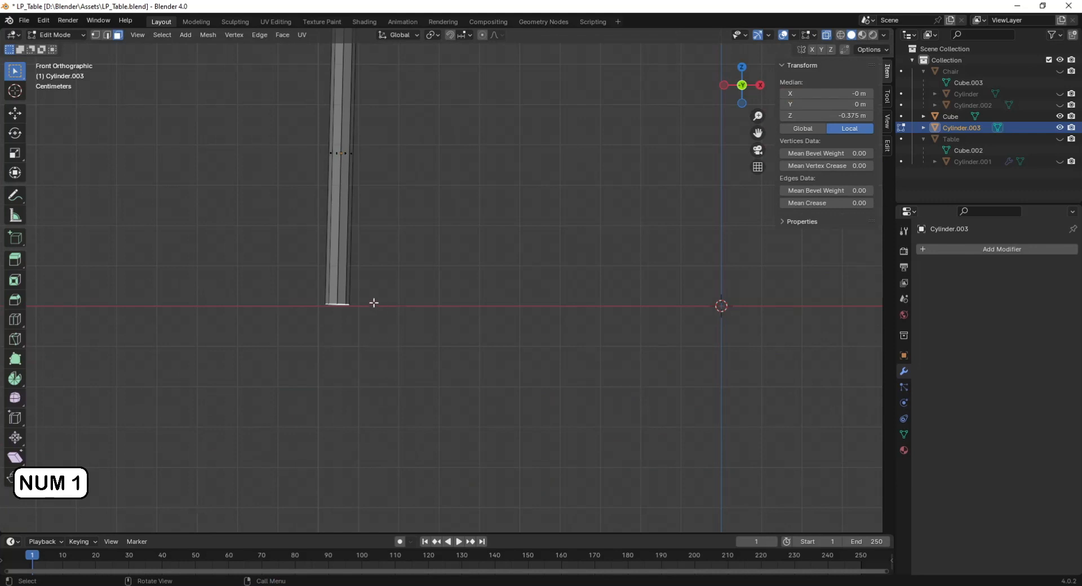
key("r")
key("y")
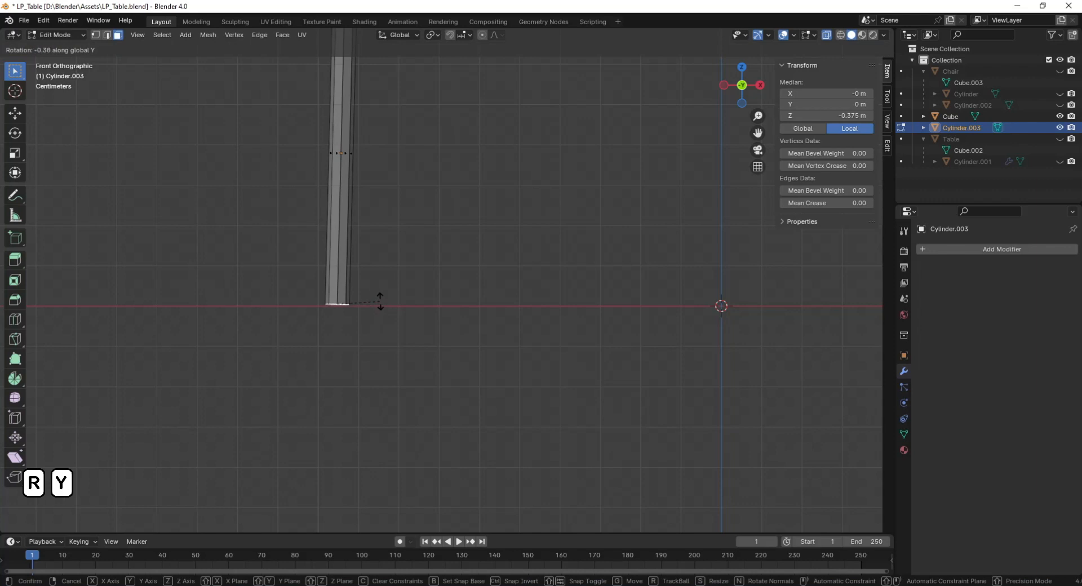
left_click(382, 301)
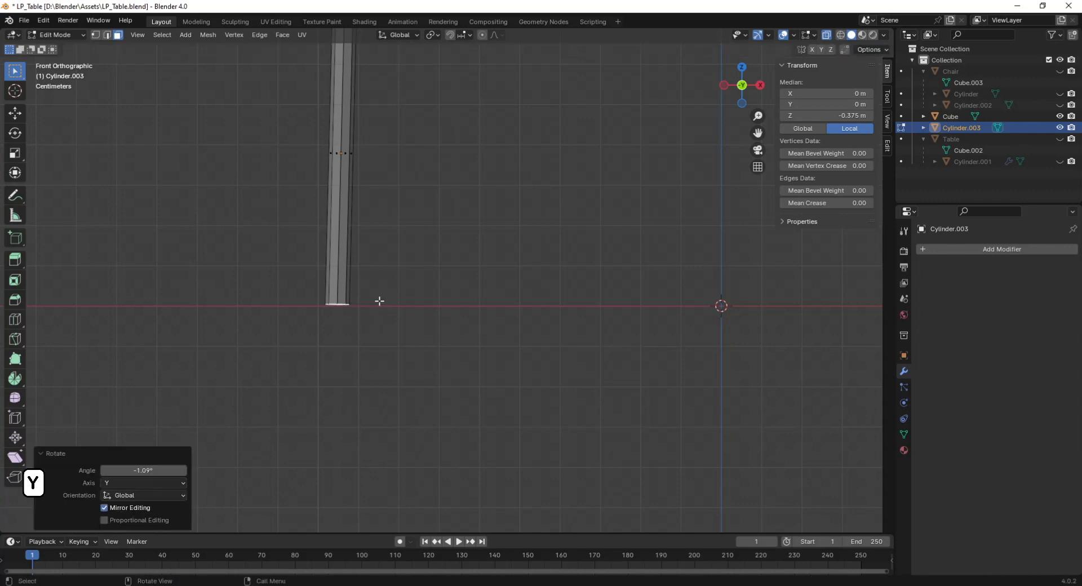
In right view, rotate the leg's bottom face about 1.47° around the global X axis to level it with the ground line.
key("KP_3")
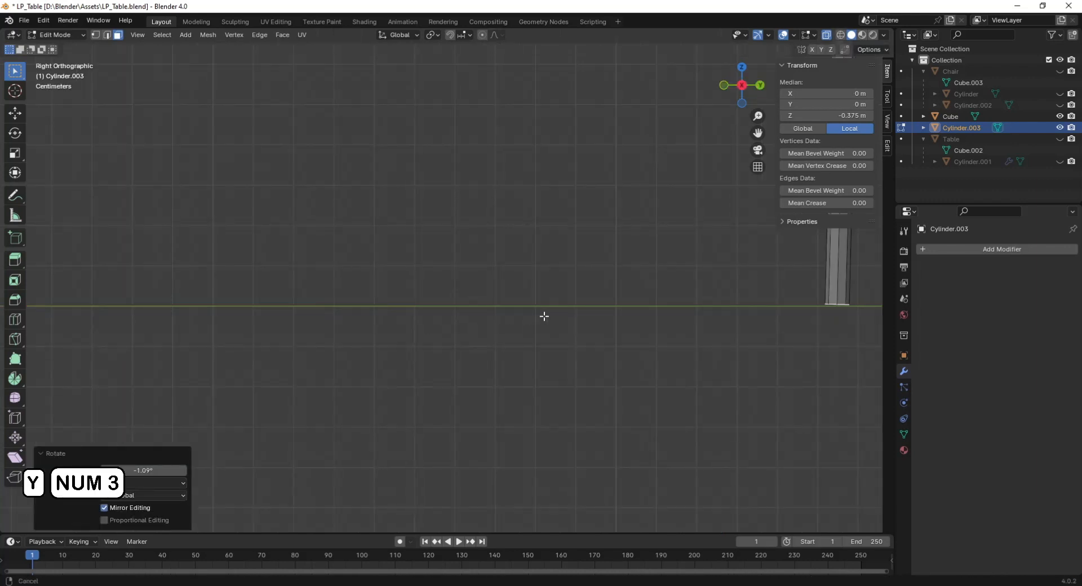
middle_click_drag(544, 314, 133, 321, "shift")
key("r")
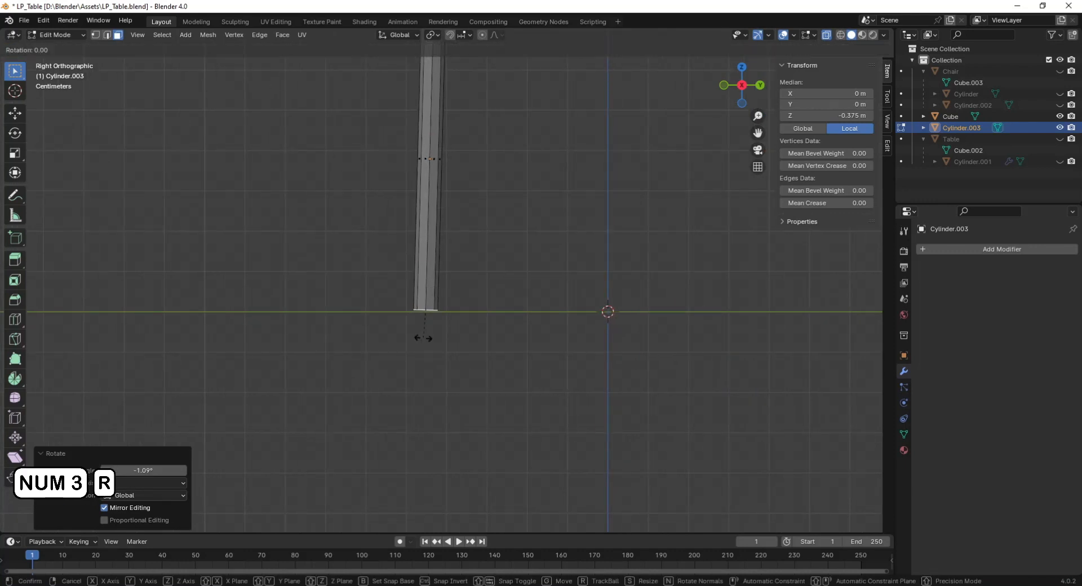
key("x")
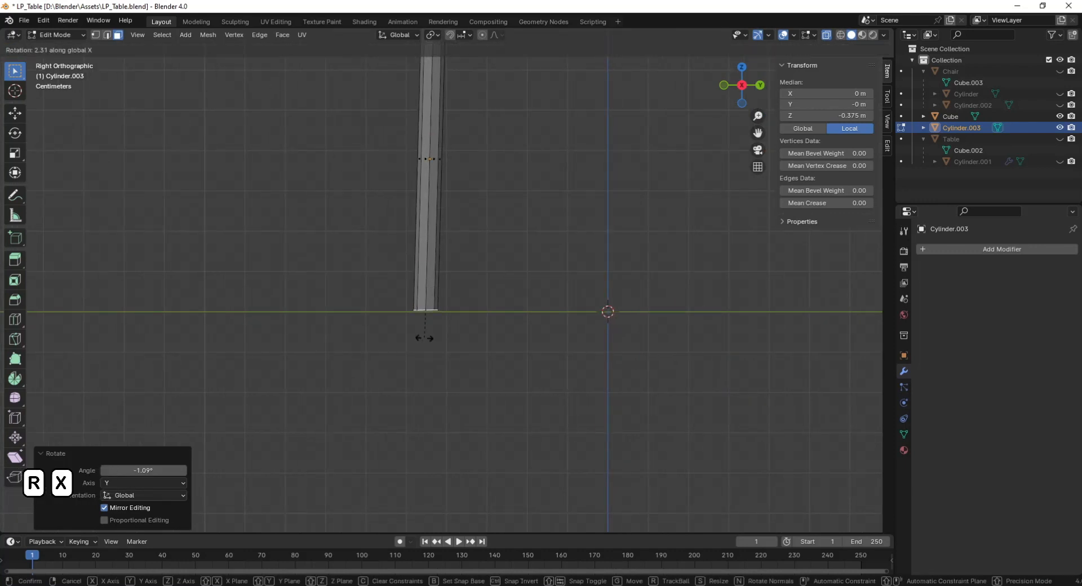
left_click(424, 340)
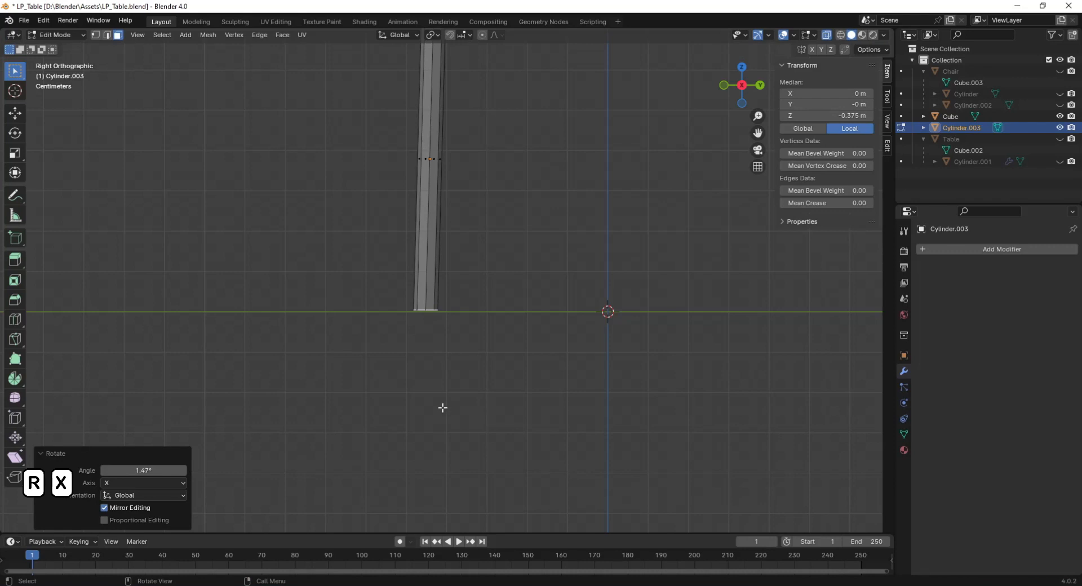
In front view, move the leg's bottom face about -0.0042 m along global Z, down to the ground line.
key("KP_1")
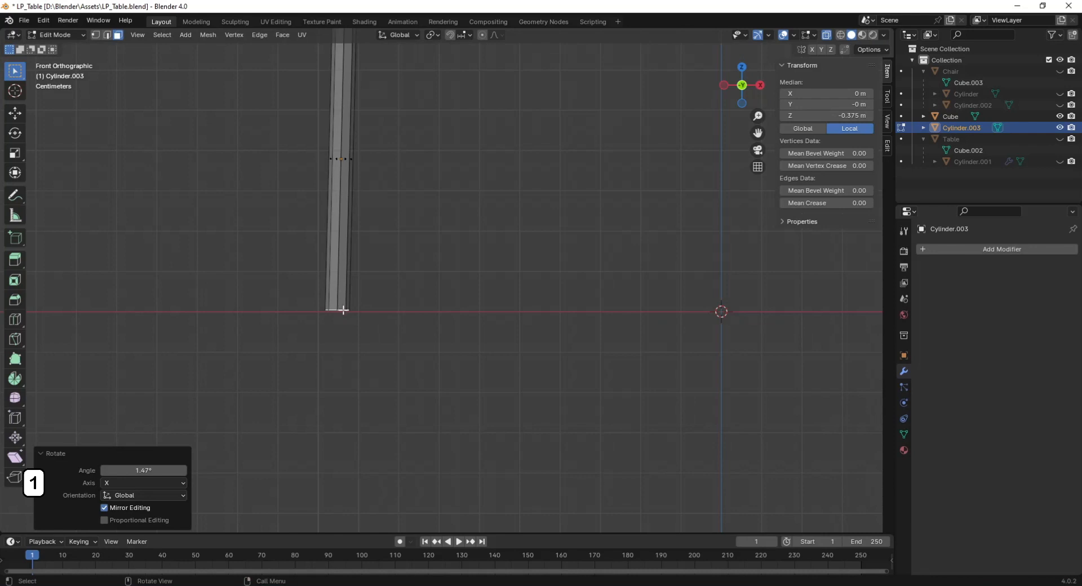
key("g")
key("z")
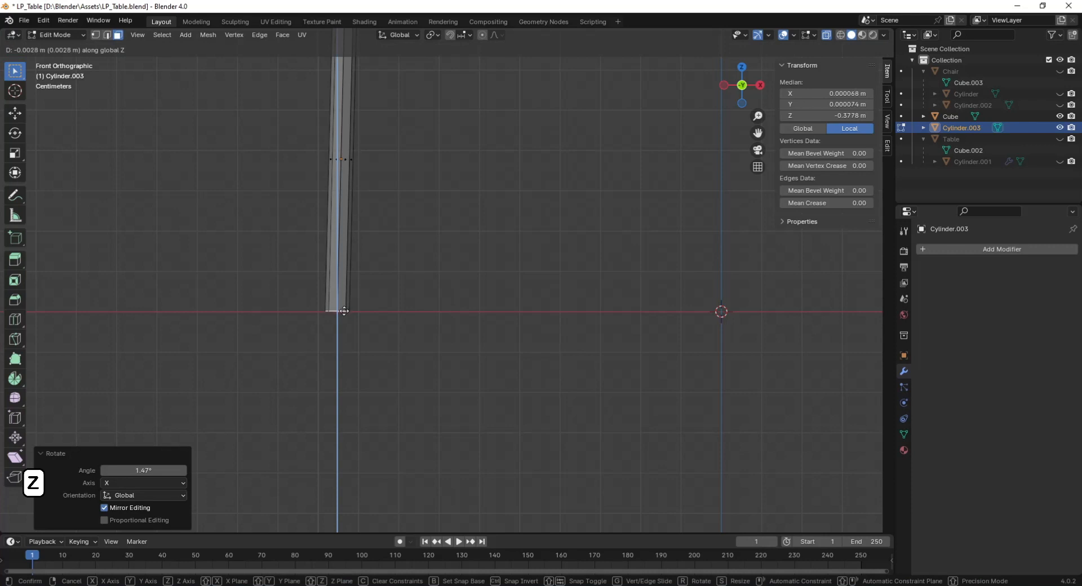
left_click(344, 312)
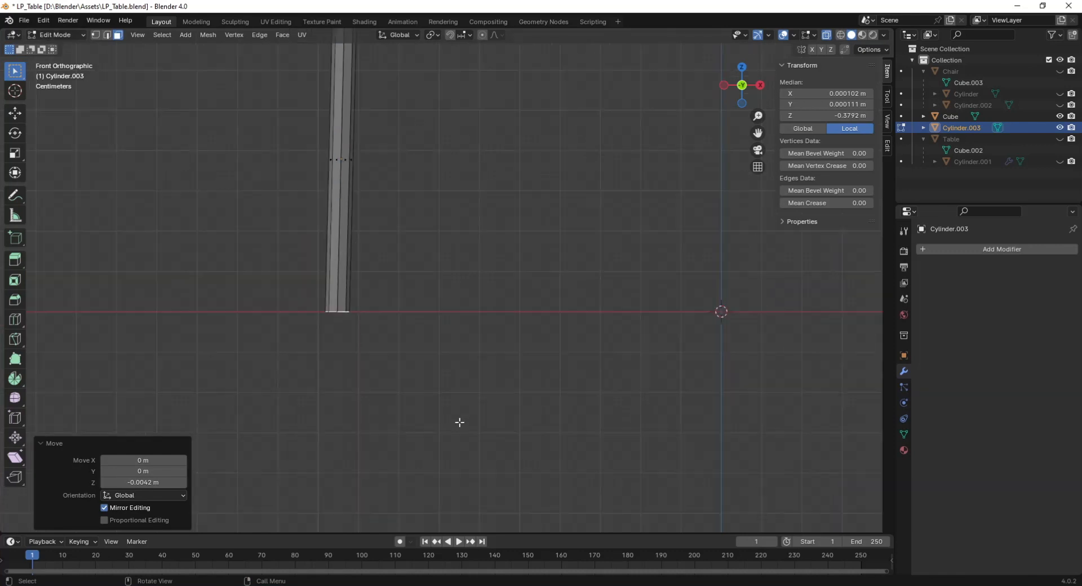
scroll(459, 389, "down", 3)
key("g")
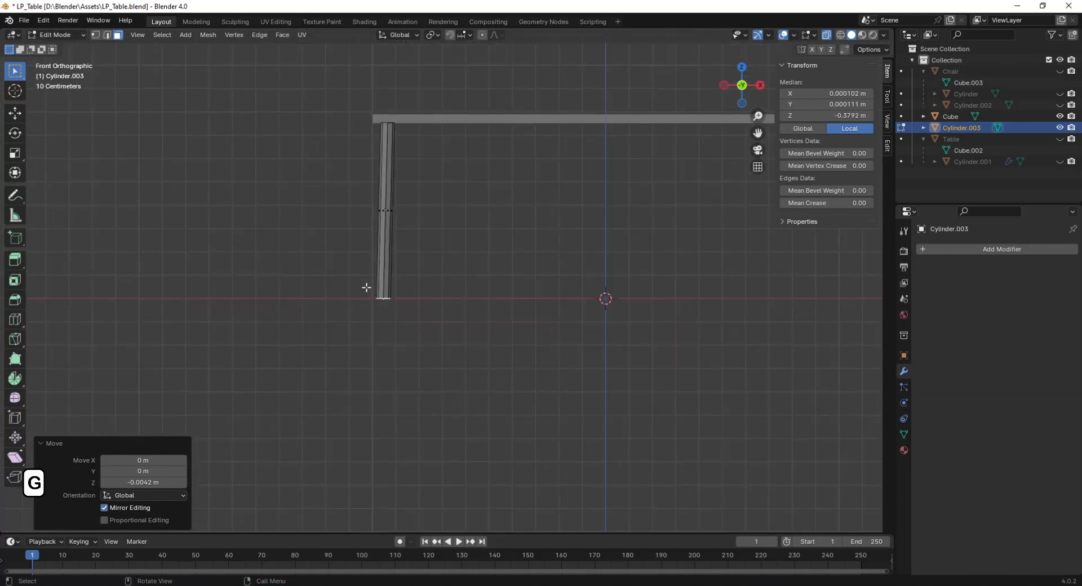
key("g")
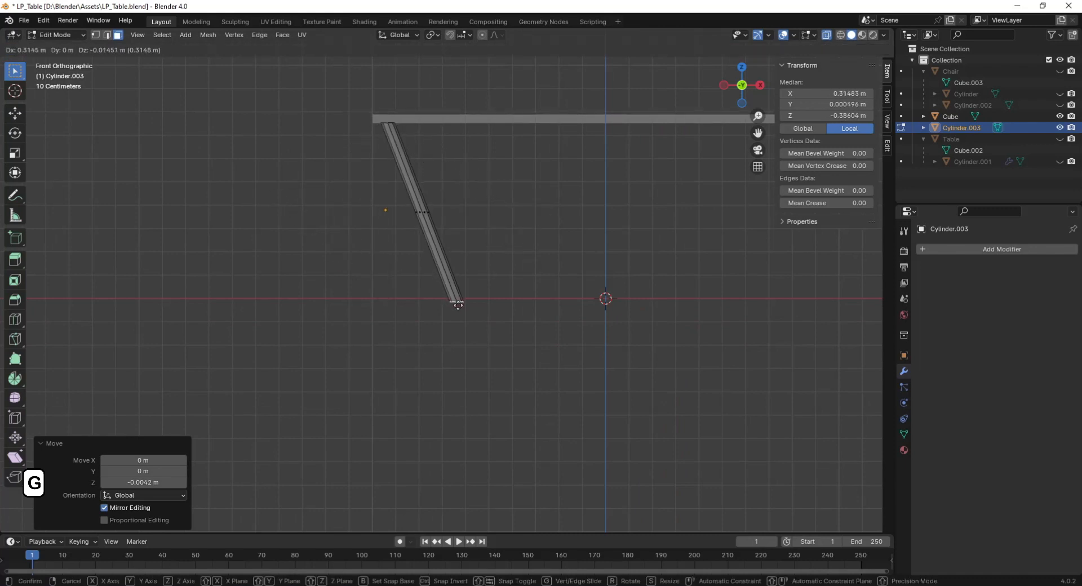
key("Escape")
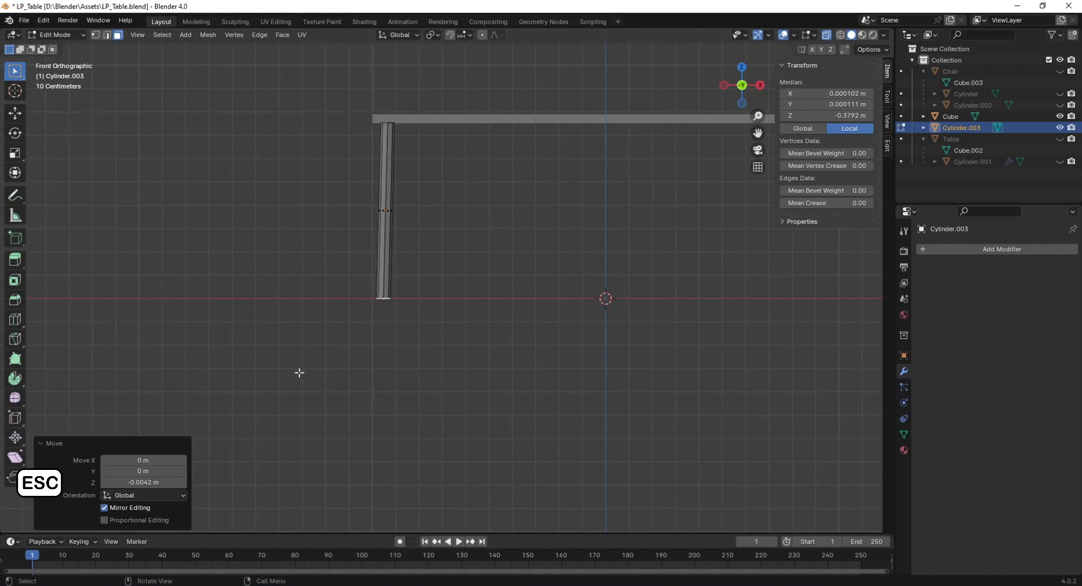
Return to Object Mode, deselect the leg and view the table in perspective.
key("Tab")
left_click(406, 366)
scroll(407, 372, "down", 3)
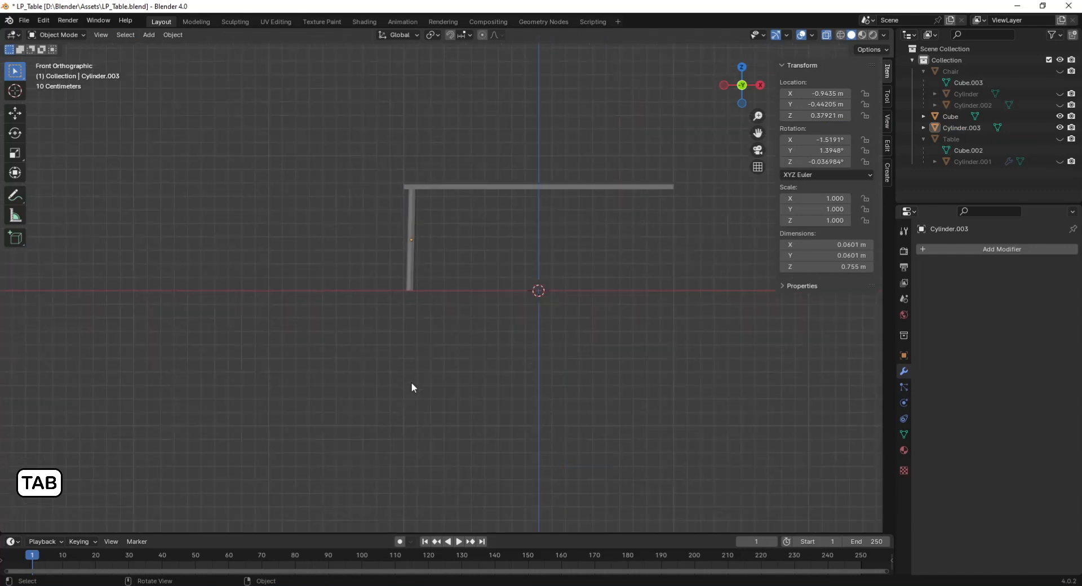
middle_click_drag(445, 336, 441, 388)
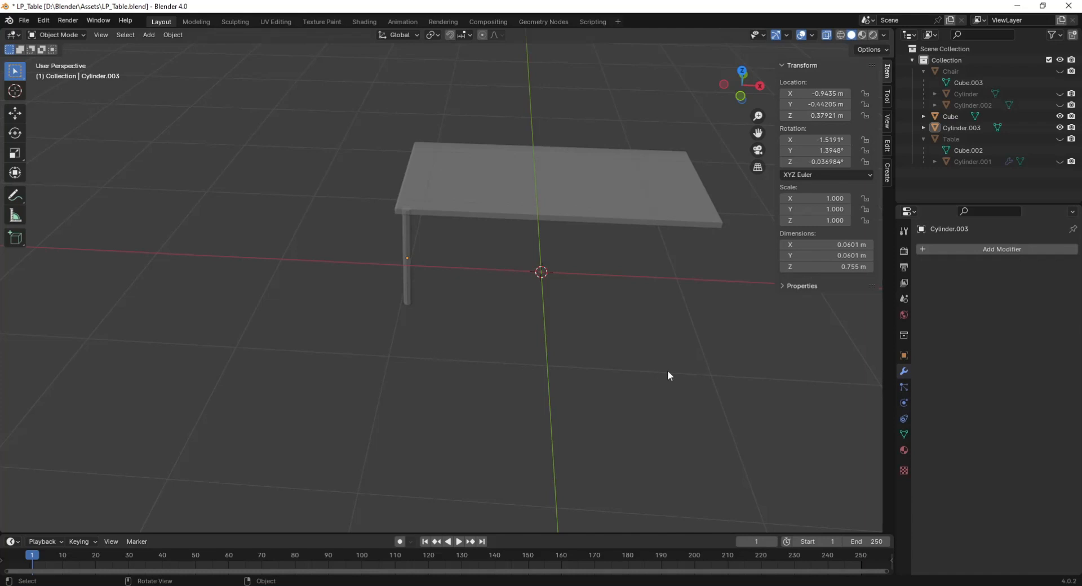
Add a Mirror modifier on the X axis to the leg, with the tabletop cube as the mirror object.
left_click(974, 250)
mouse_move(919, 282)
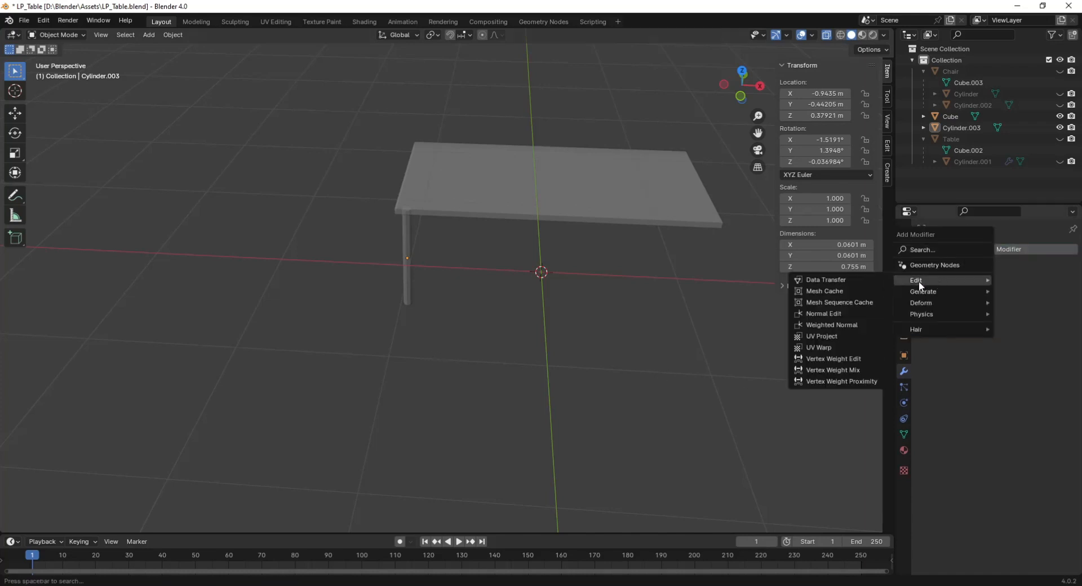
left_click(940, 249)
type("mir")
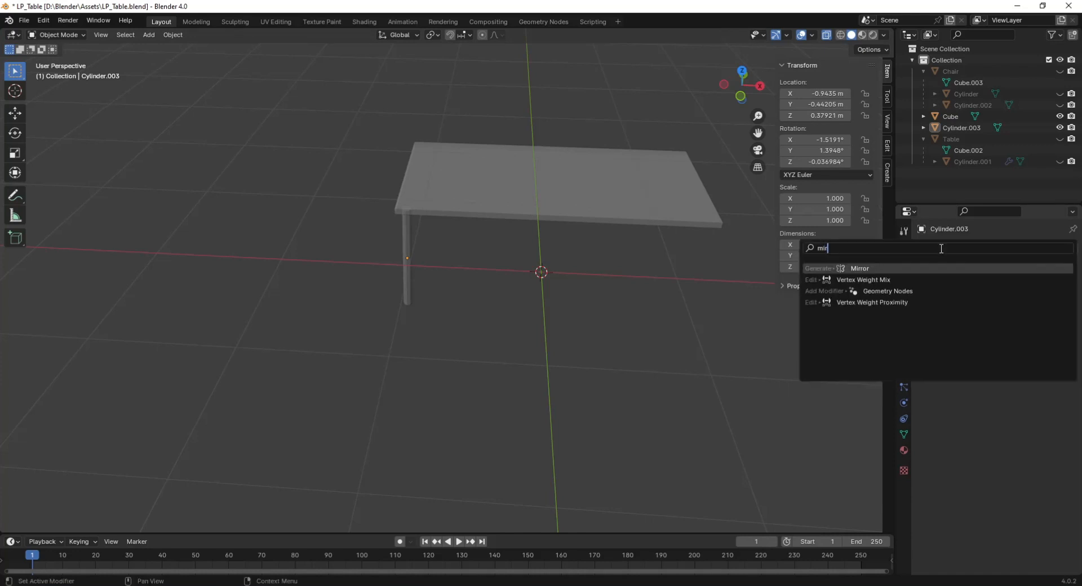
left_click(909, 271)
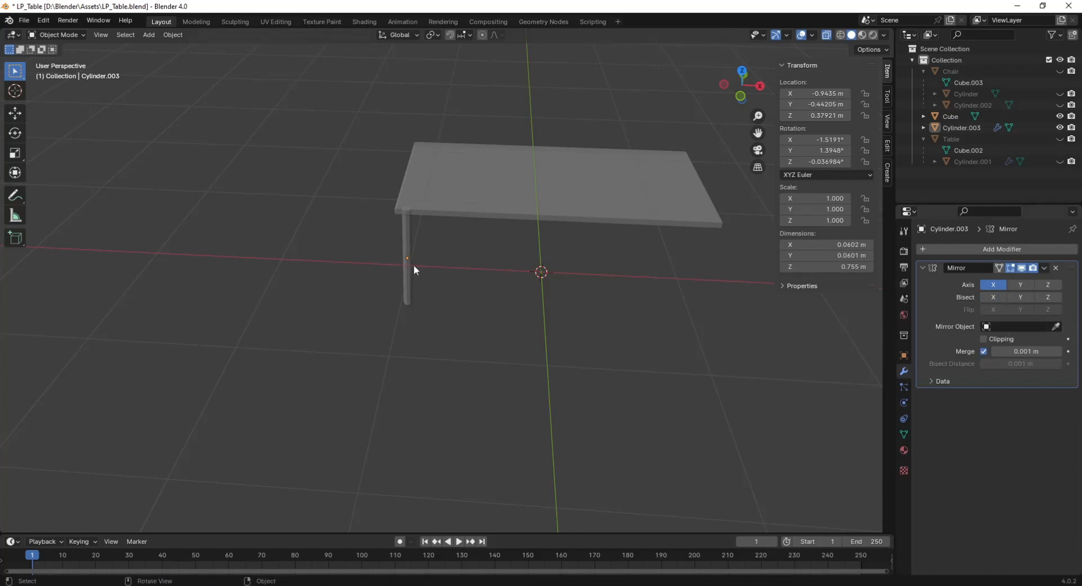
left_click(399, 267)
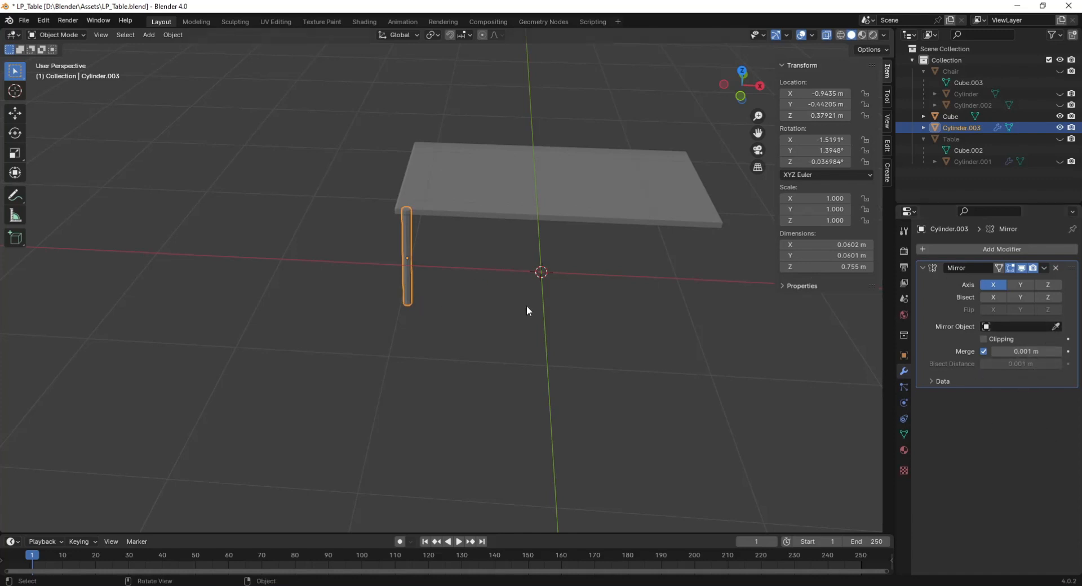
left_click(1056, 326)
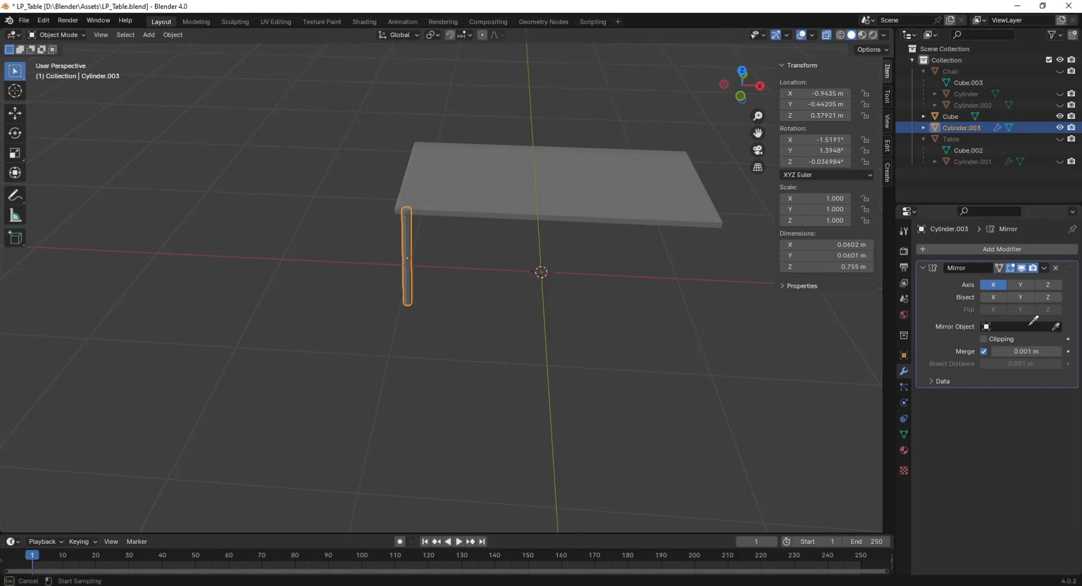
left_click(598, 199)
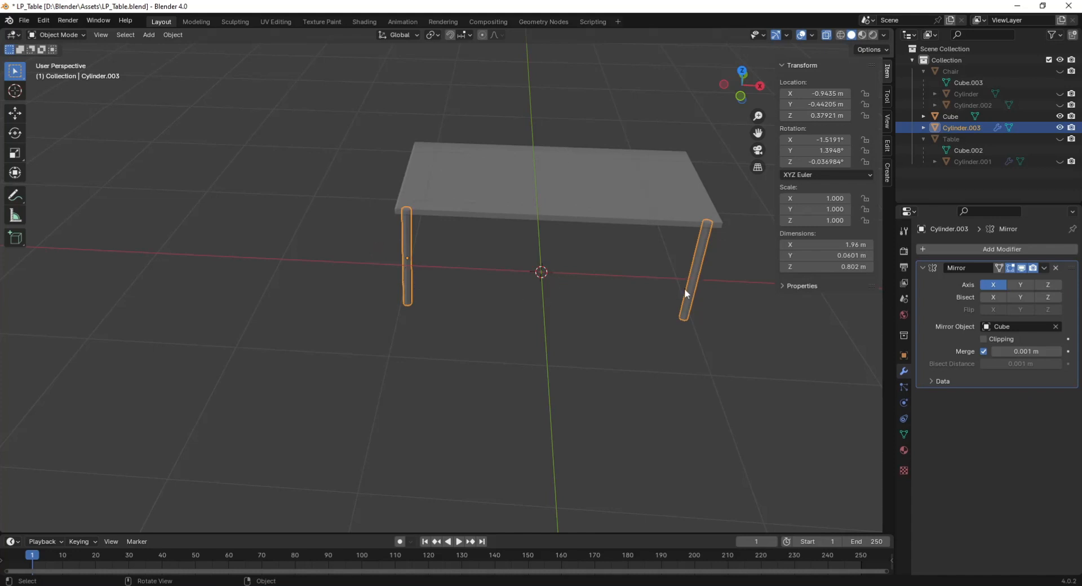
Try moving the leg's whole mesh in Edit Mode to test how its mirrored copy follows.
left_click(736, 380)
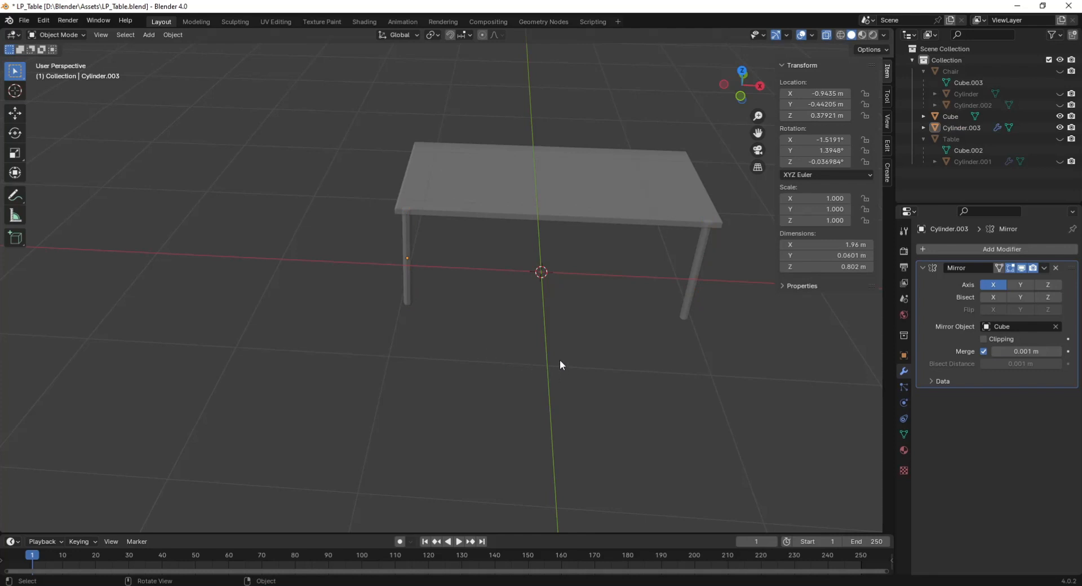
key("Tab")
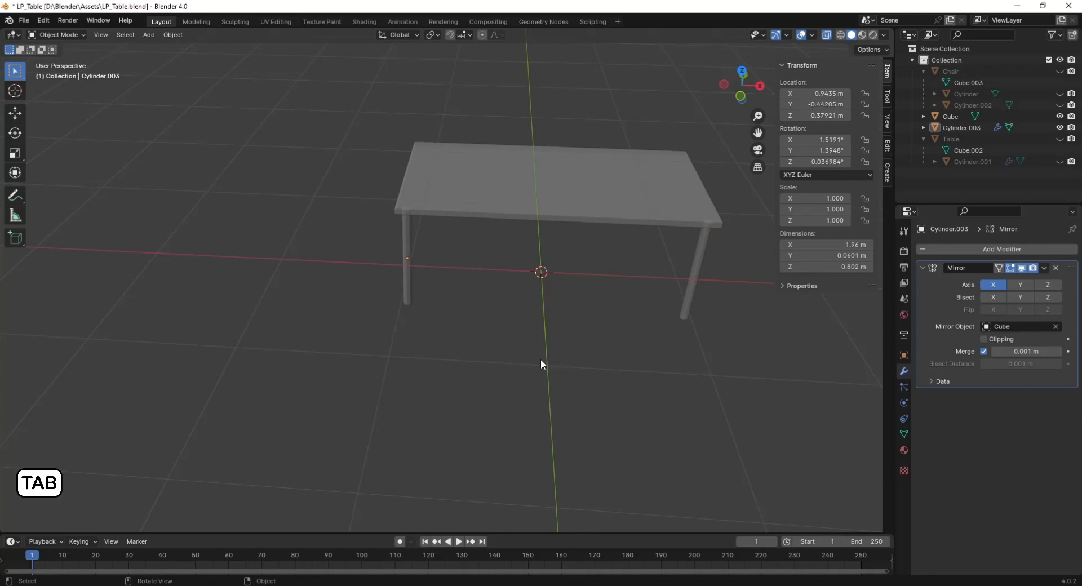
left_click(407, 283)
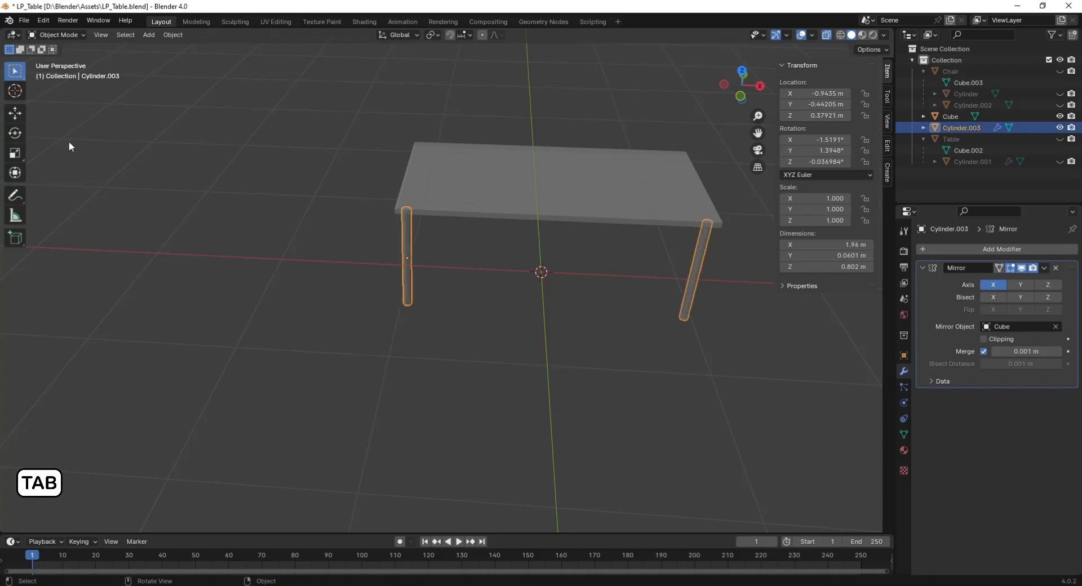
key("Tab")
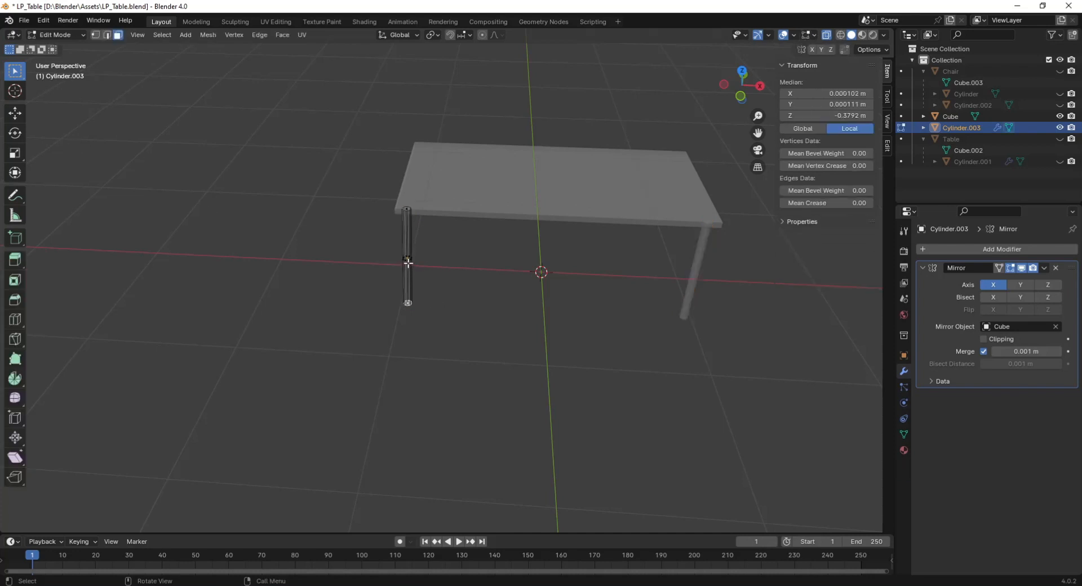
scroll(457, 313, "up", 3)
left_click_drag(328, 221, 426, 269)
scroll(596, 373, "down", 4)
key("g")
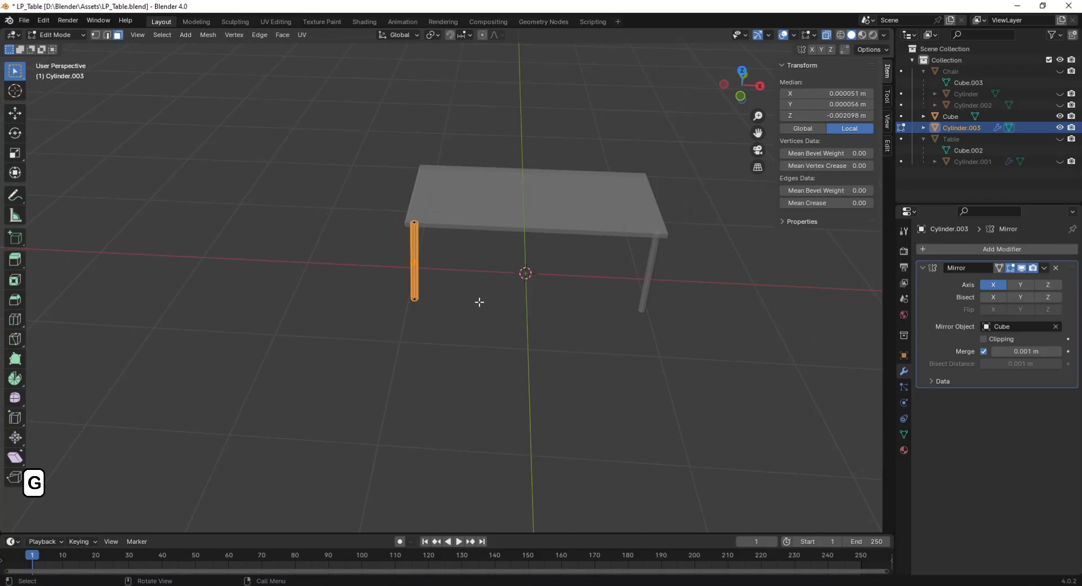
key("g")
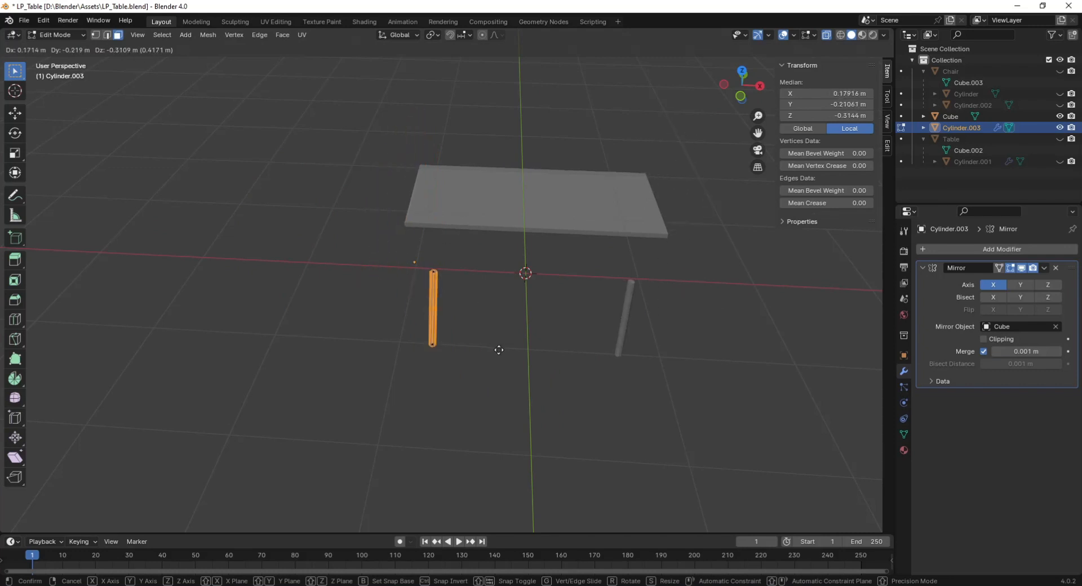
key("Escape")
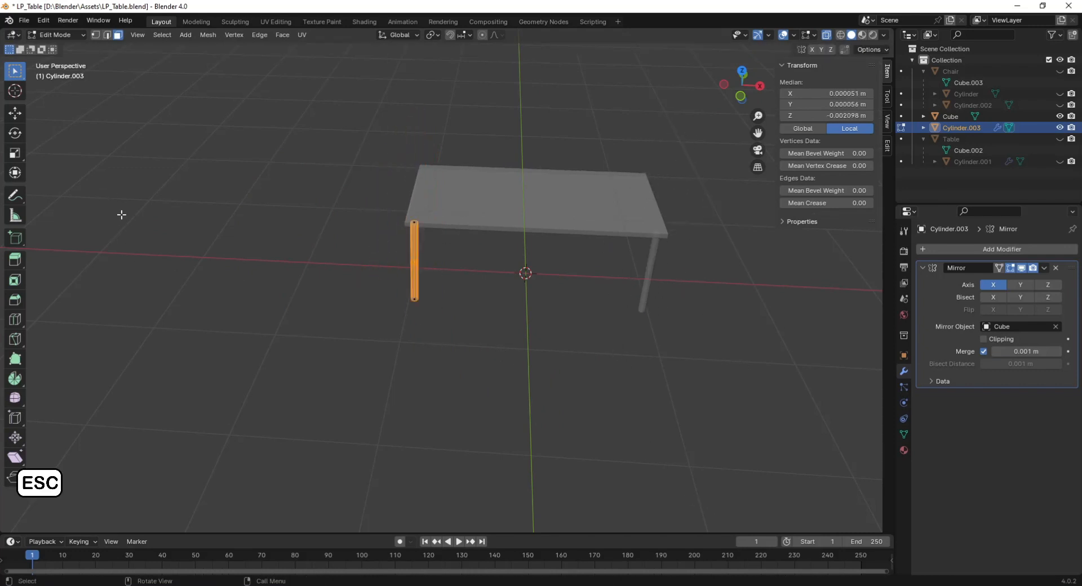
key("Tab")
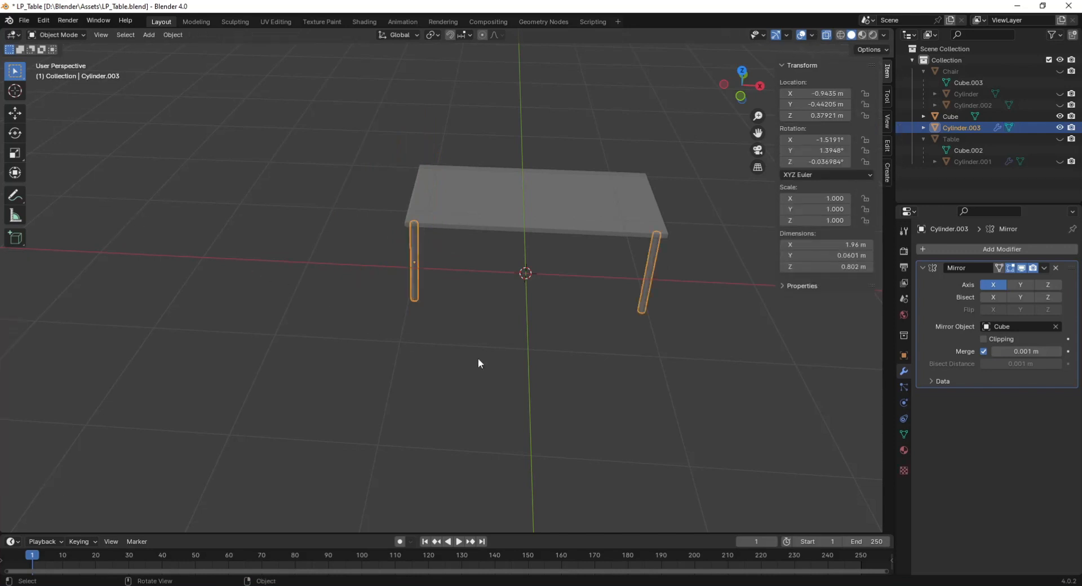
left_click(610, 388)
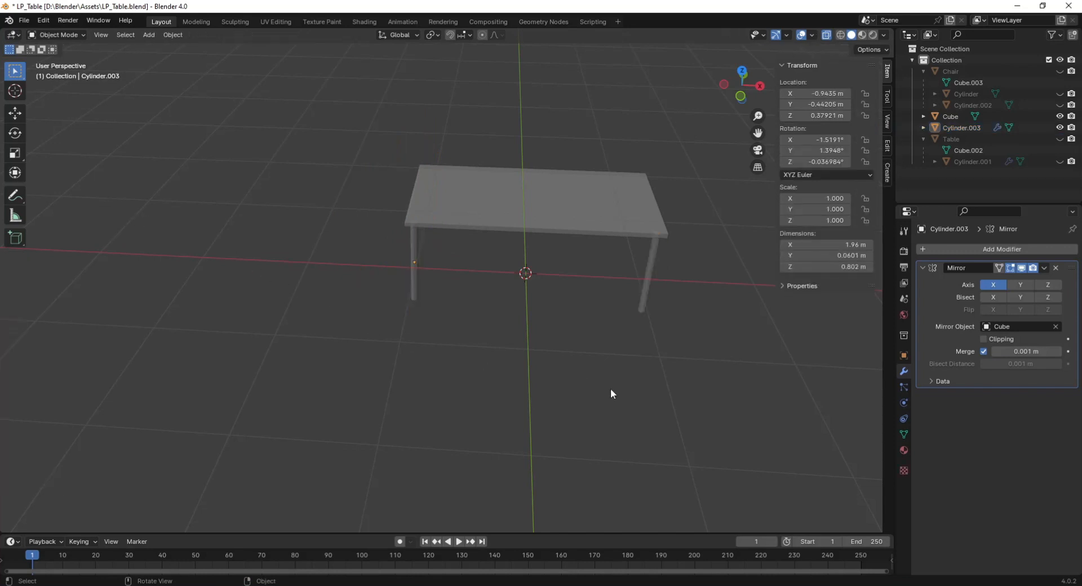
Replace the leg's Mirror modifier with a fresh one on the X axis, using the tabletop cube as the mirror object.
left_click(1056, 268)
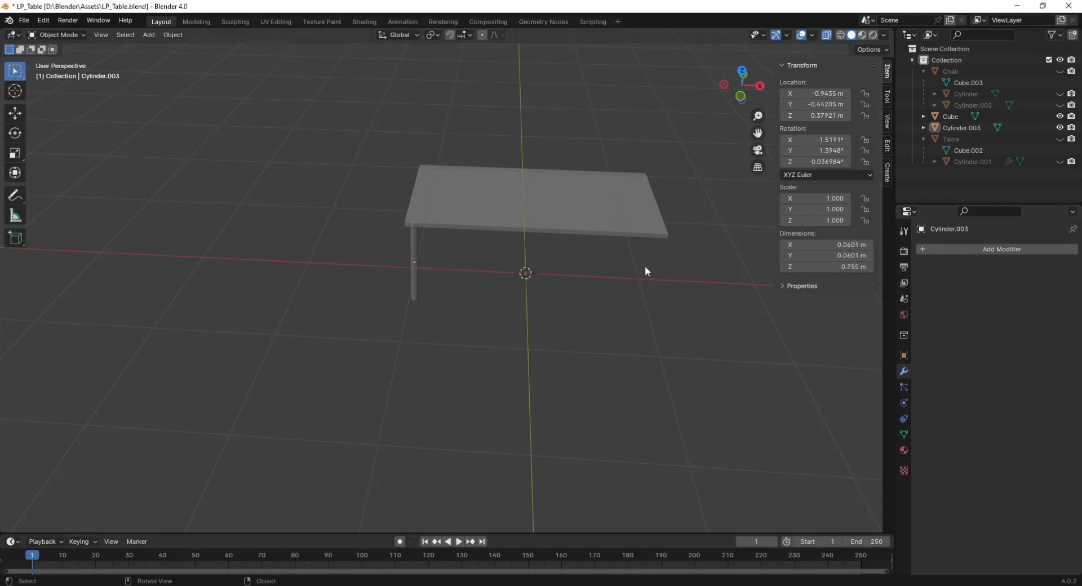
left_click(965, 249)
type("mir")
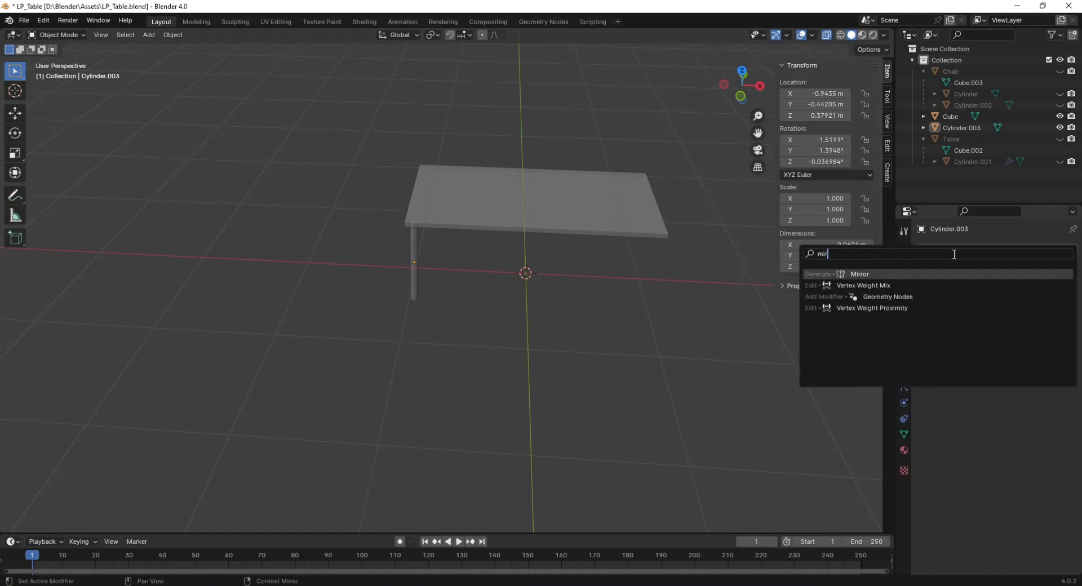
left_click(913, 275)
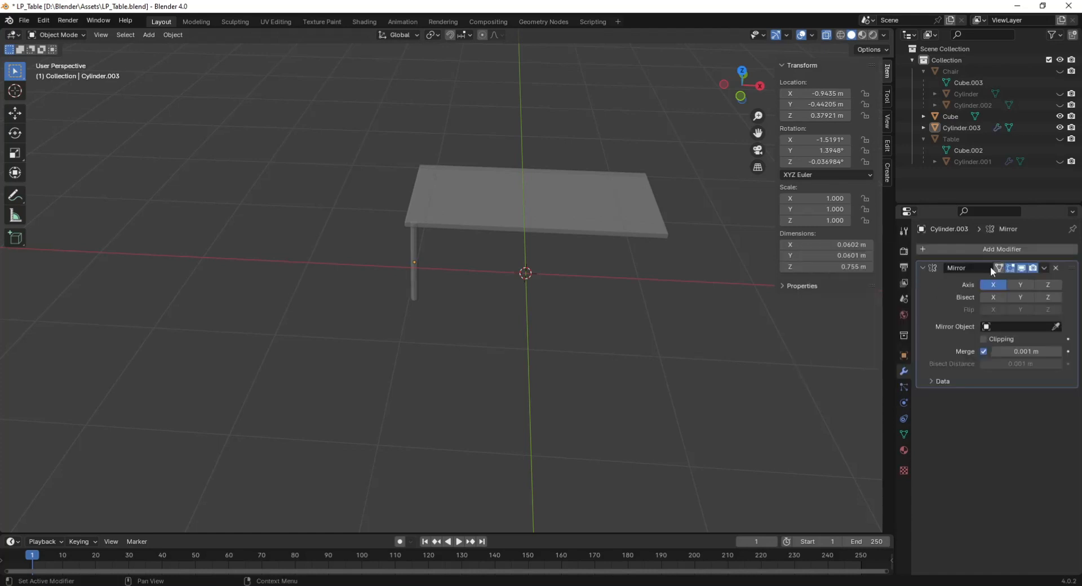
left_click(1056, 327)
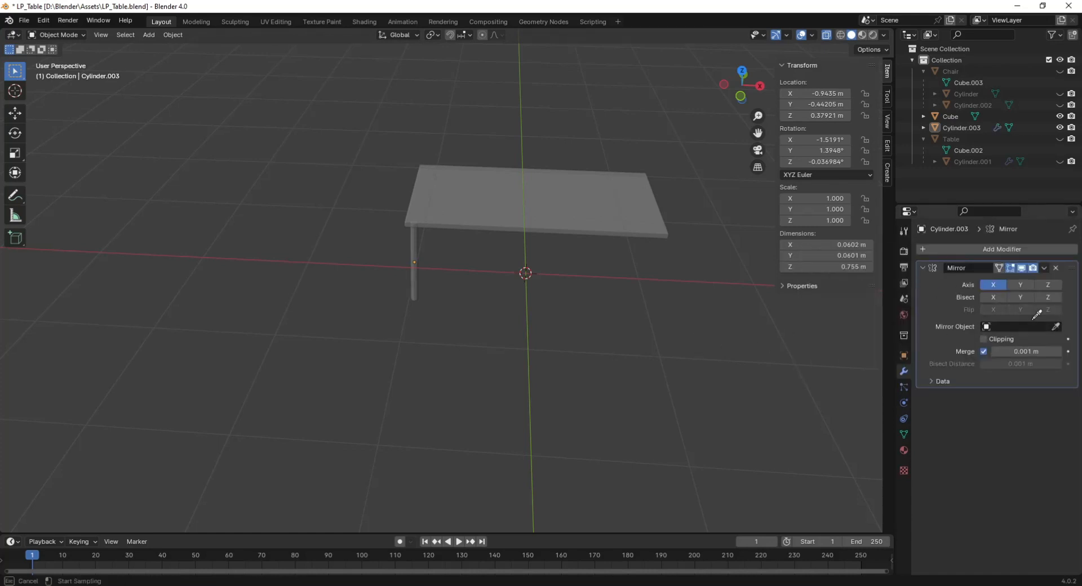
left_click(557, 212)
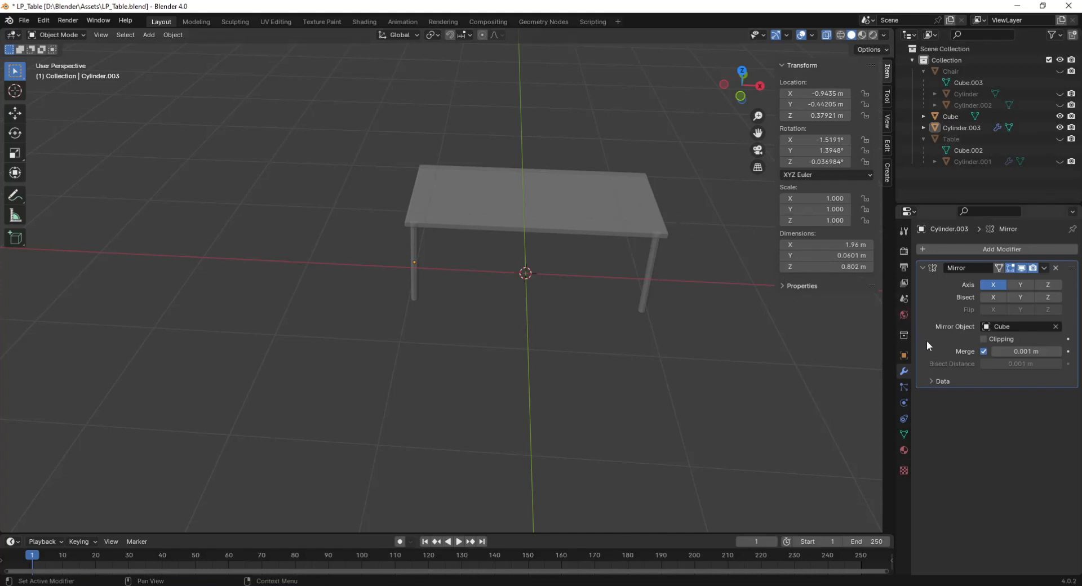
left_click(1044, 269)
left_click(652, 274)
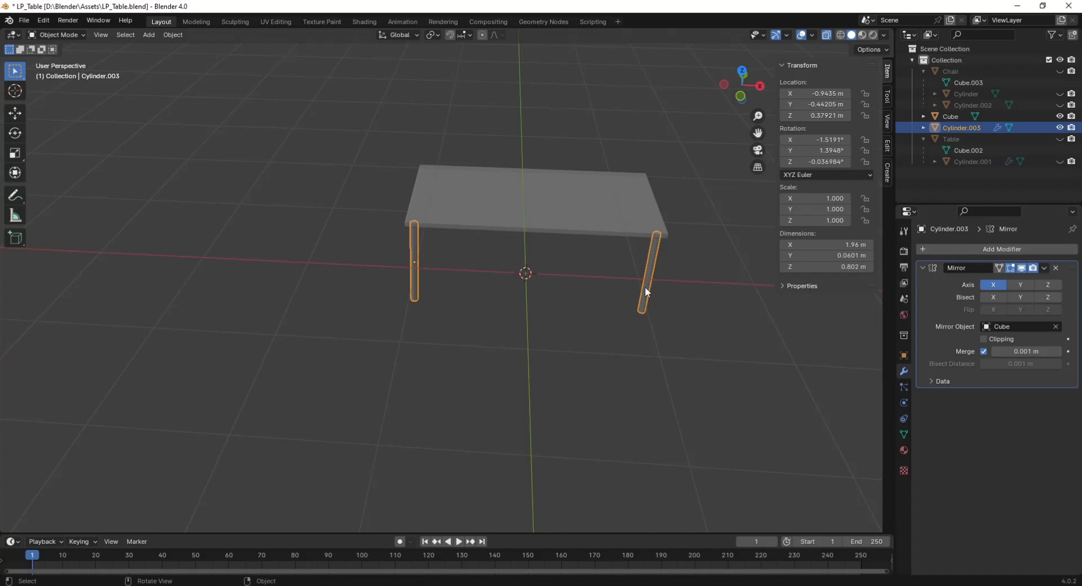
left_click(702, 339)
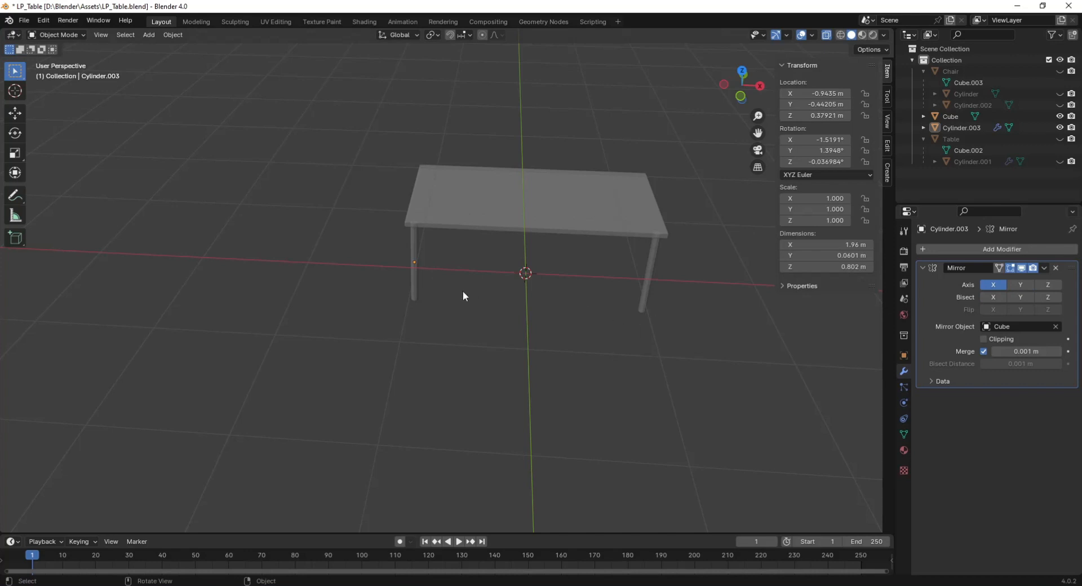
left_click(415, 275)
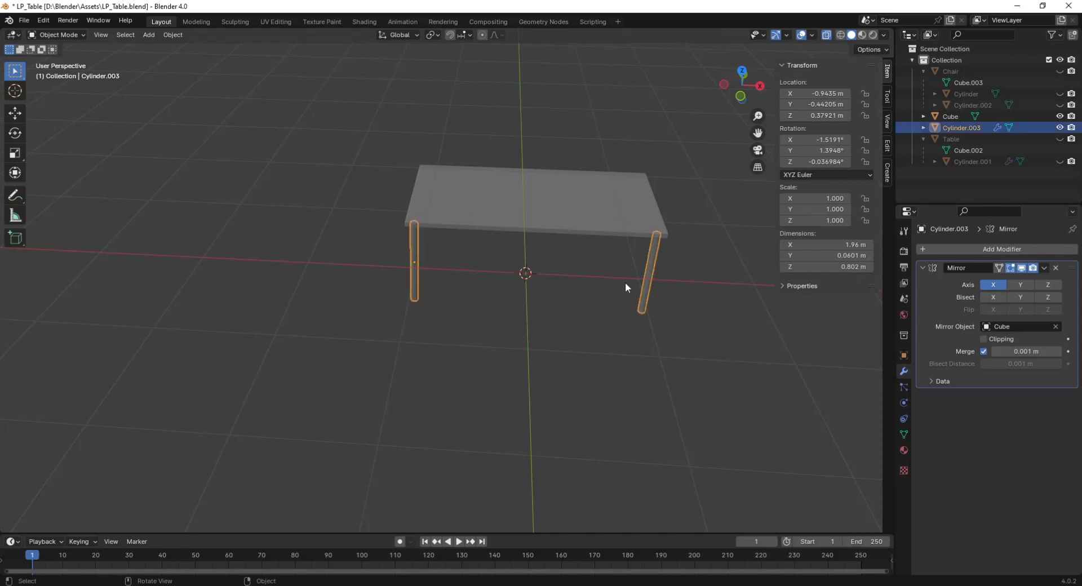
Try mirroring the leg on the Y axis as well within its existing Mirror modifier.
left_click(1007, 248)
left_click(996, 248)
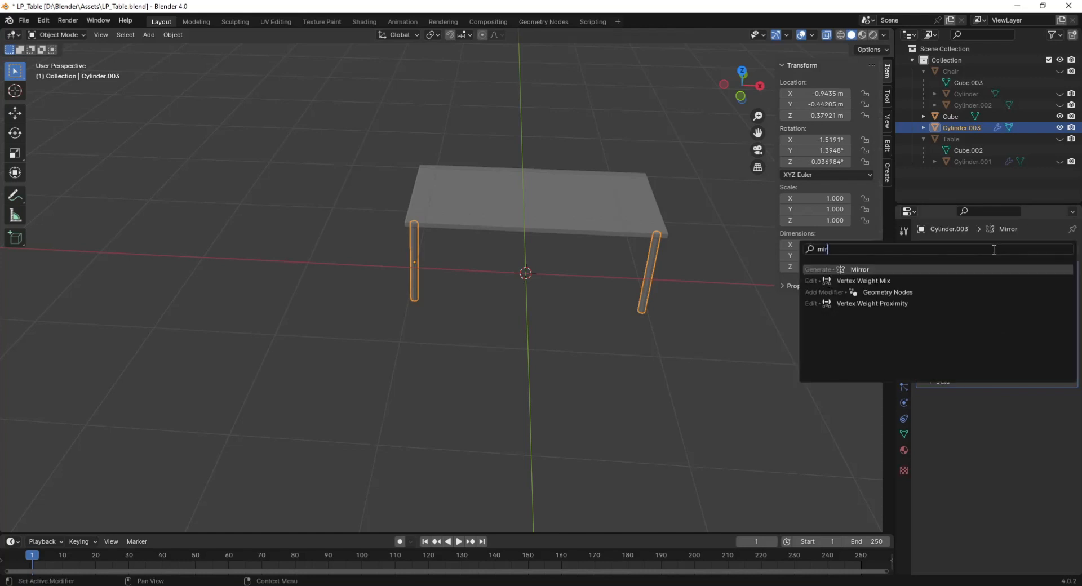
type("mir")
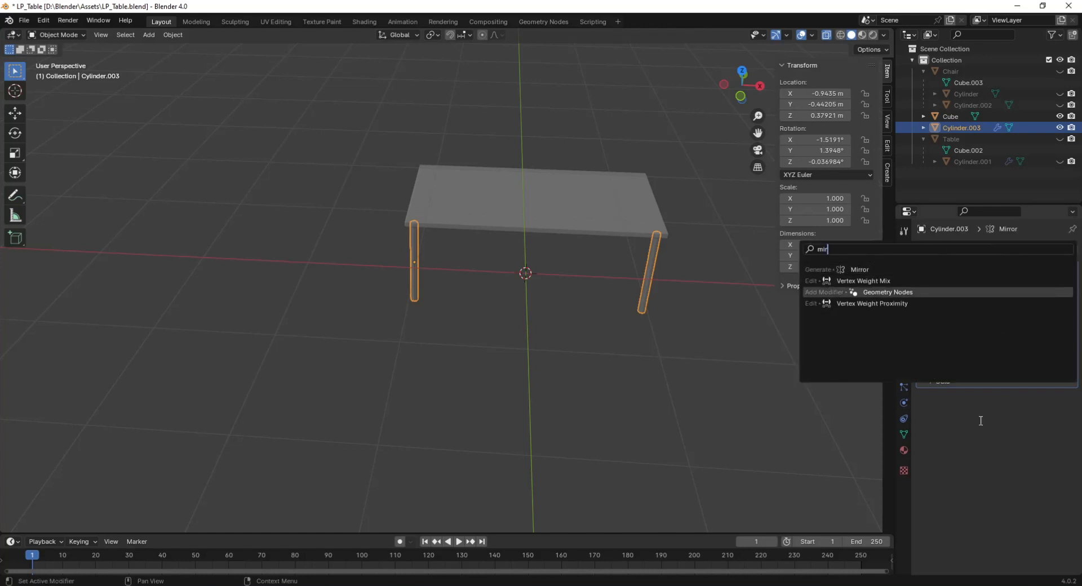
left_click(996, 464)
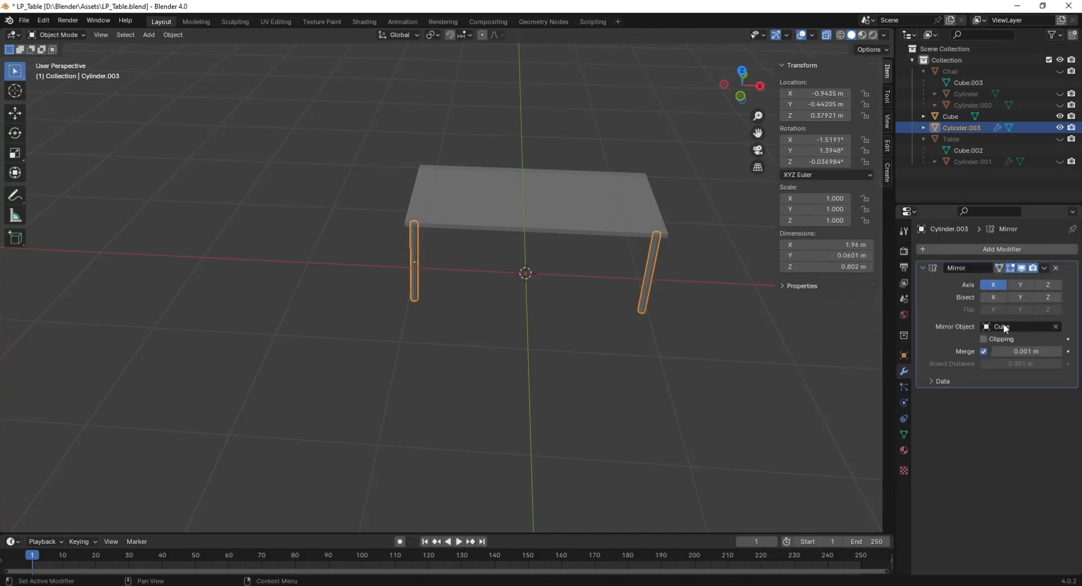
left_click(1022, 286)
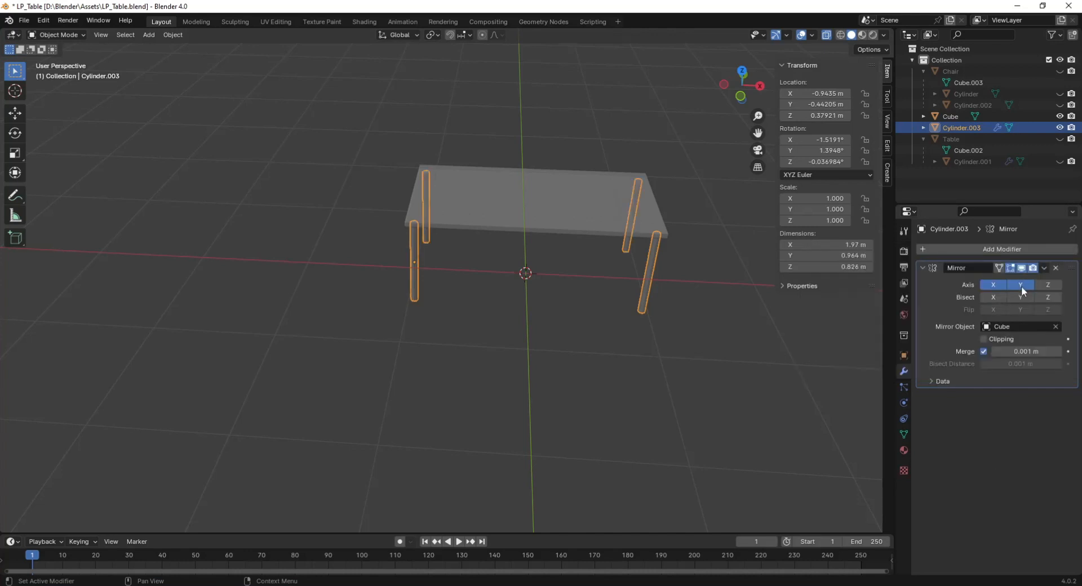
left_click(1020, 286)
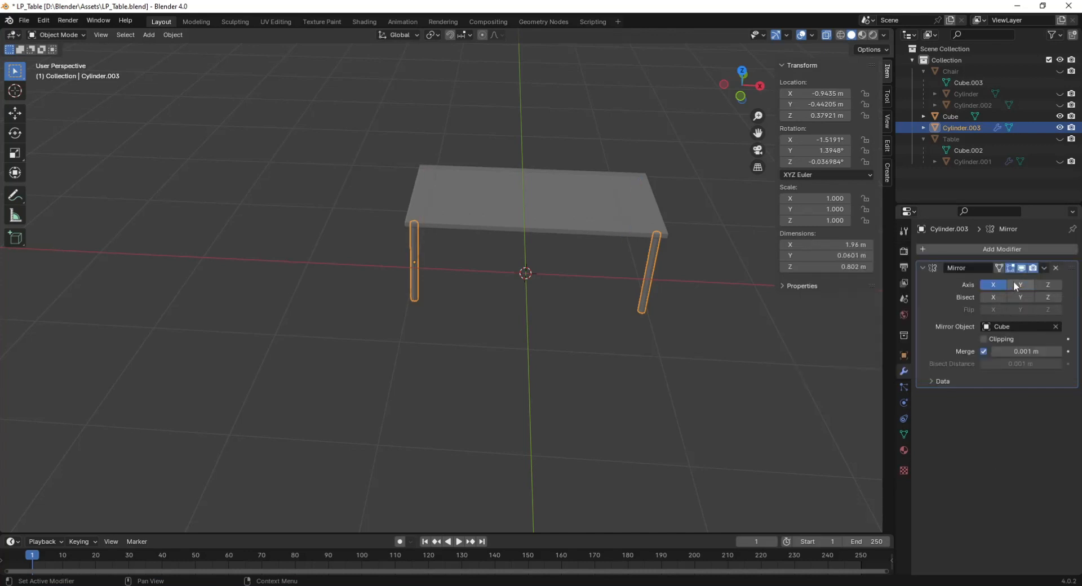
Try a second Mirror modifier on the leg, using only the Y axis and the tabletop cube as mirror object.
left_click(1014, 249)
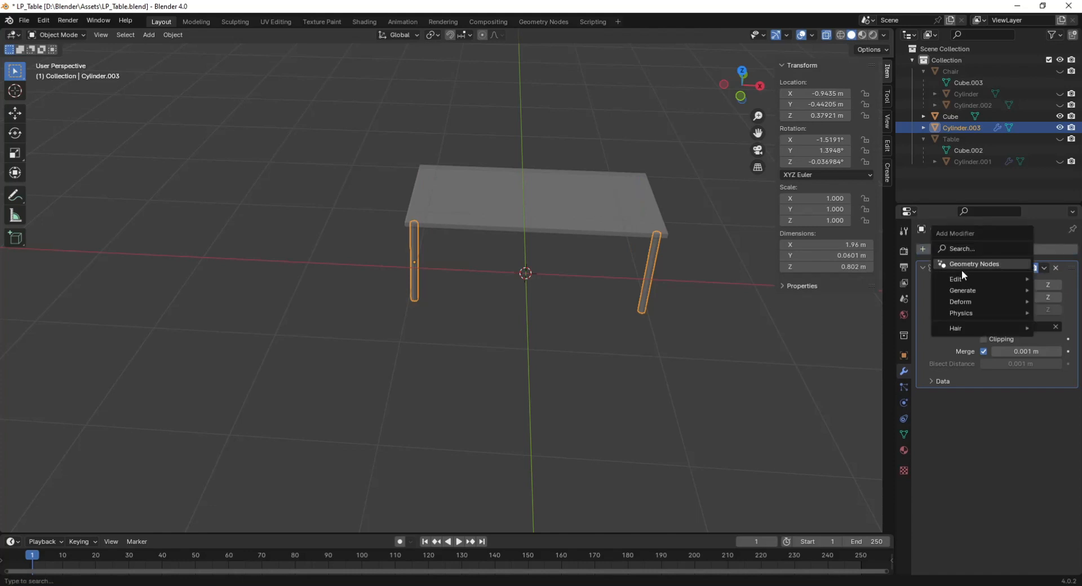
type("mir")
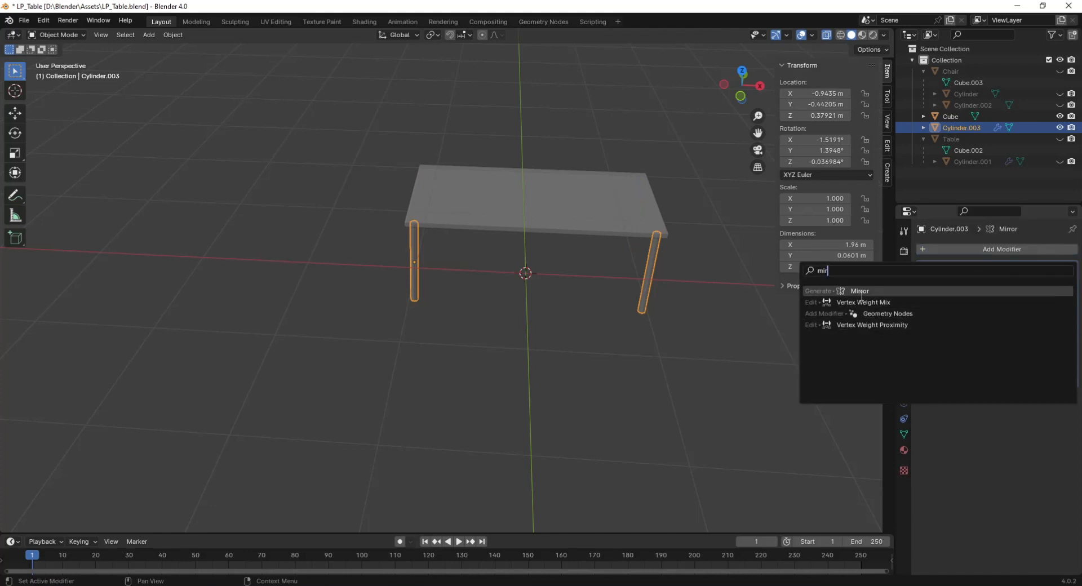
left_click(861, 291)
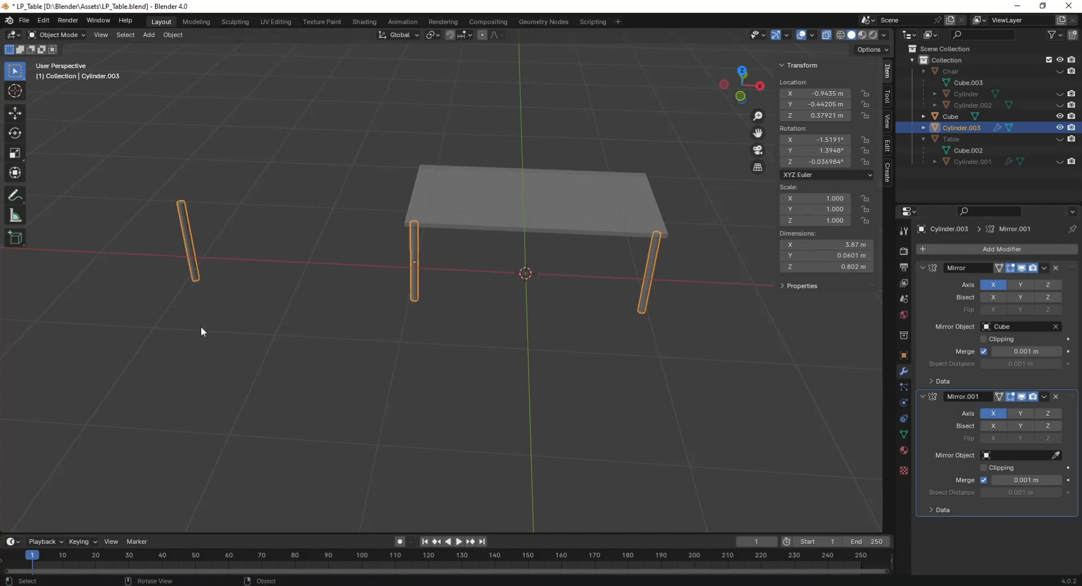
left_click(1019, 414)
left_click(994, 414)
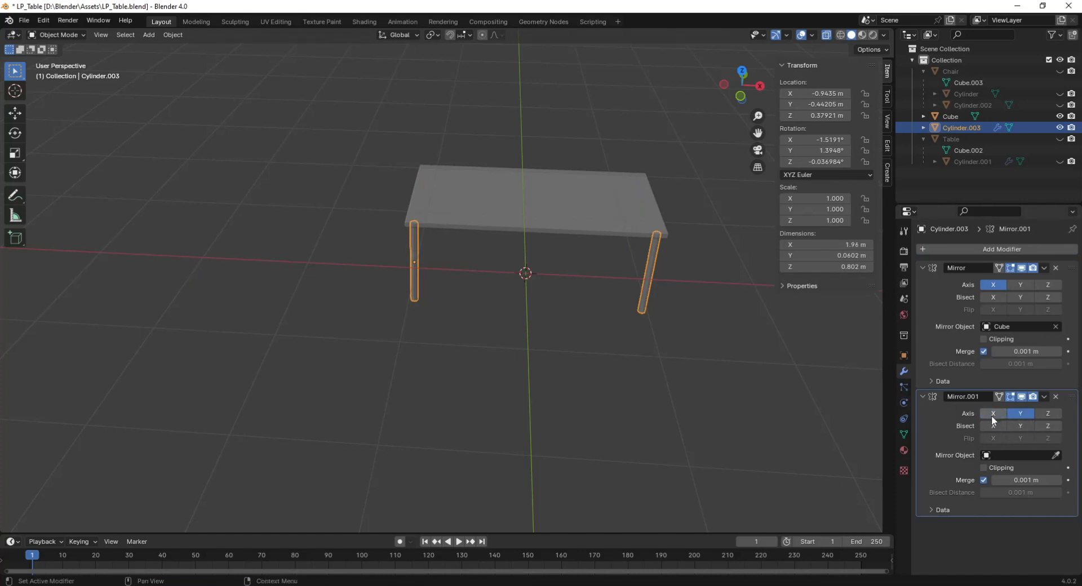
left_click(1056, 455)
left_click(567, 208)
left_click(815, 415)
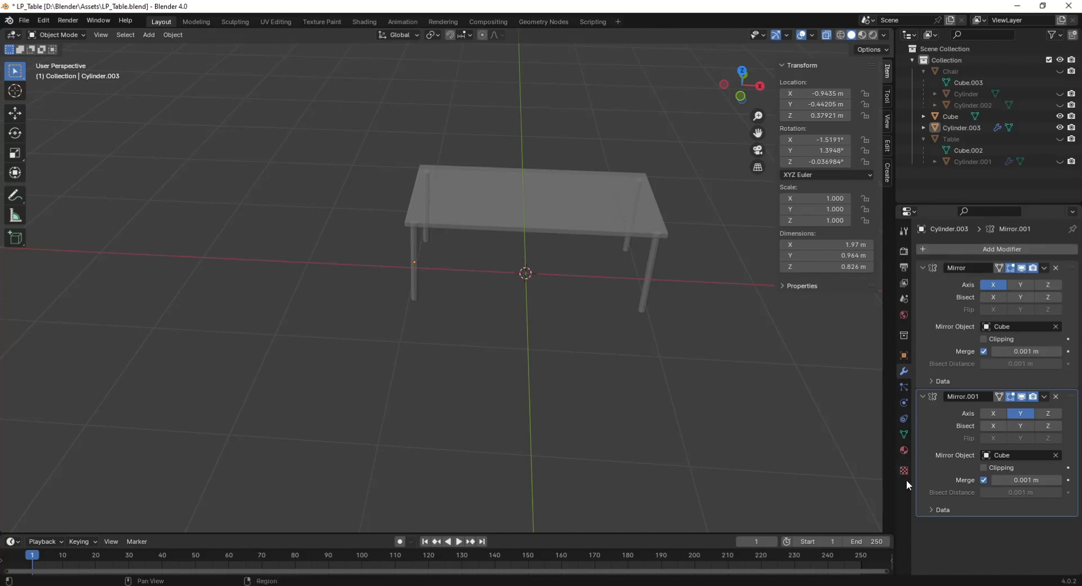
Remove the leg's second Mirror modifier and enable both the X and Y axes in the first one.
left_click(1056, 397)
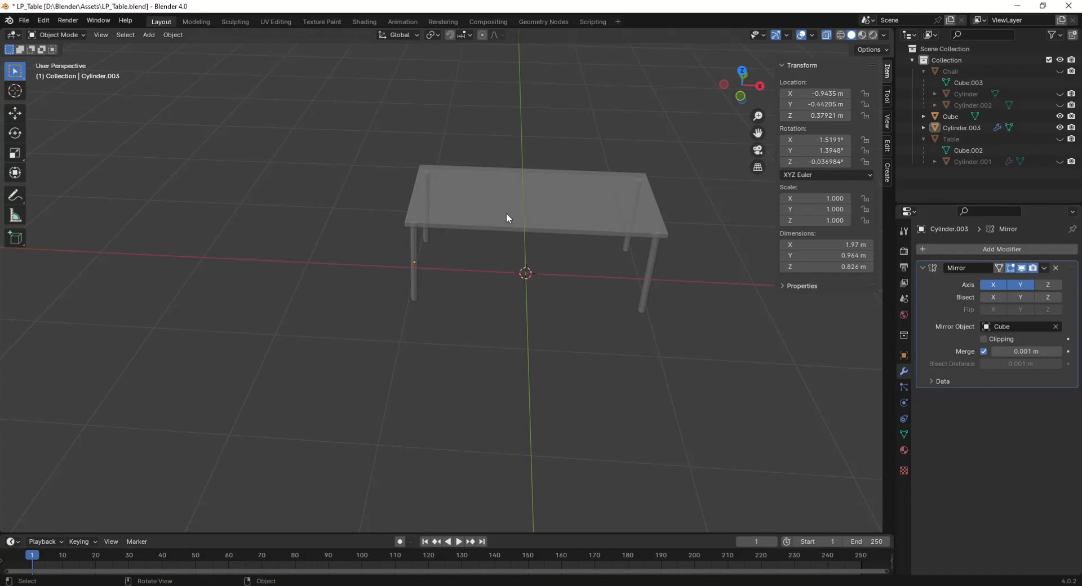
middle_click_drag(568, 401, 628, 375)
scroll(445, 317, "up", 2)
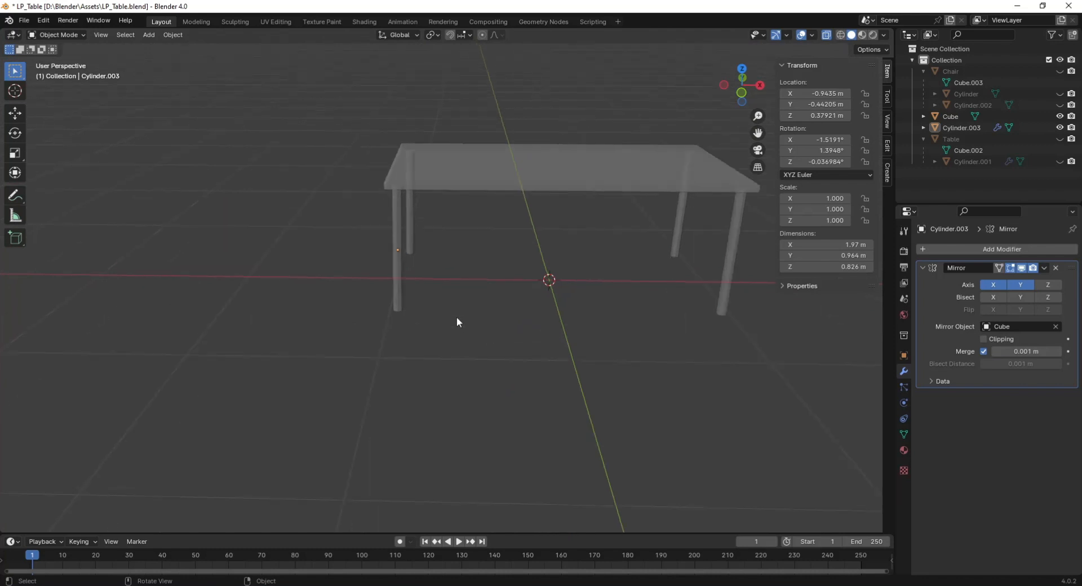
Thicken the legs by scaling them to about 1.395 on X and Y with global Z locked, and deselect them.
left_click(399, 282)
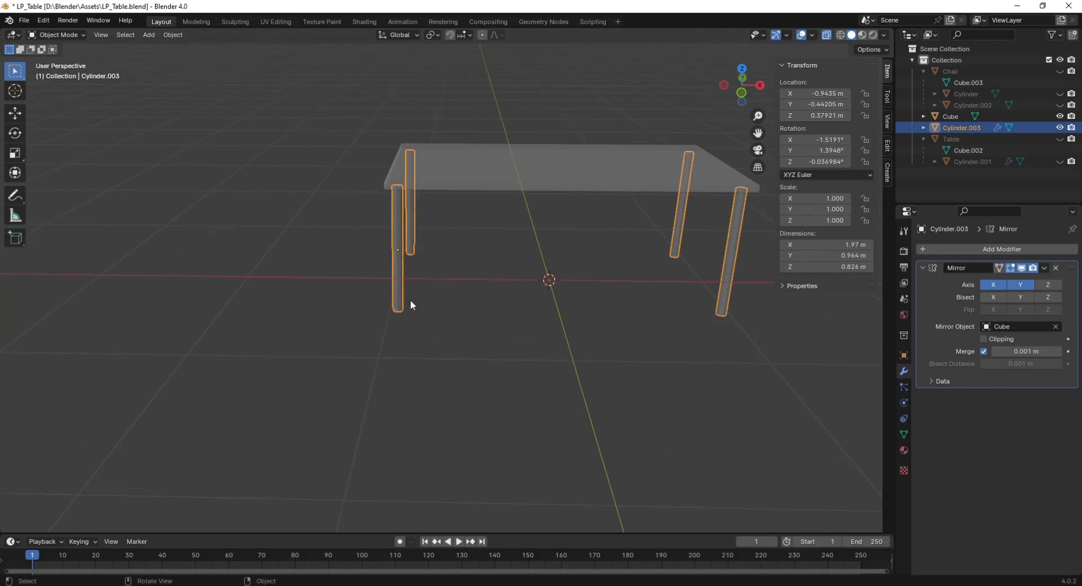
key("s")
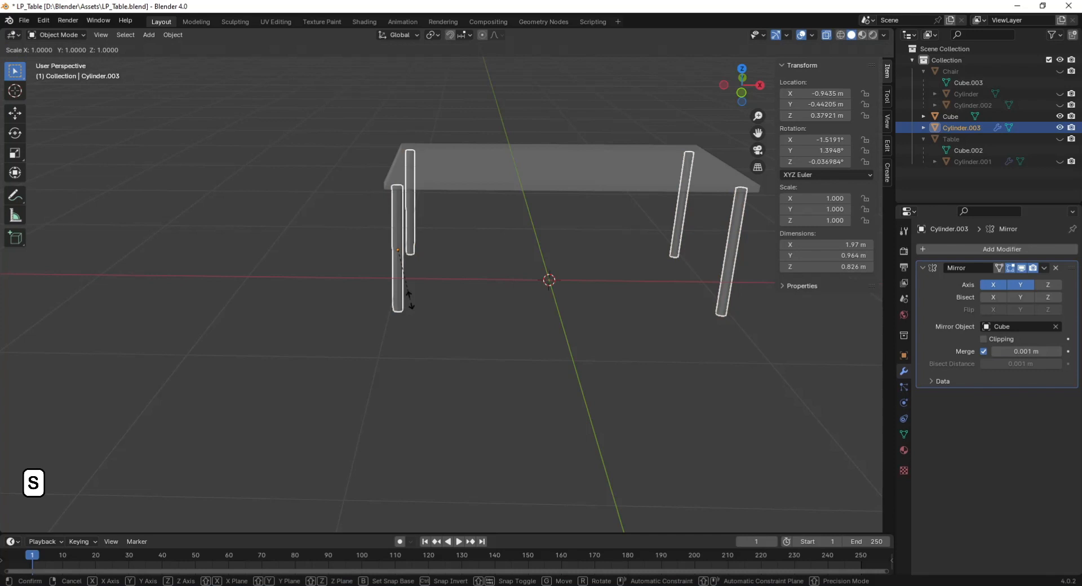
key("shift+z")
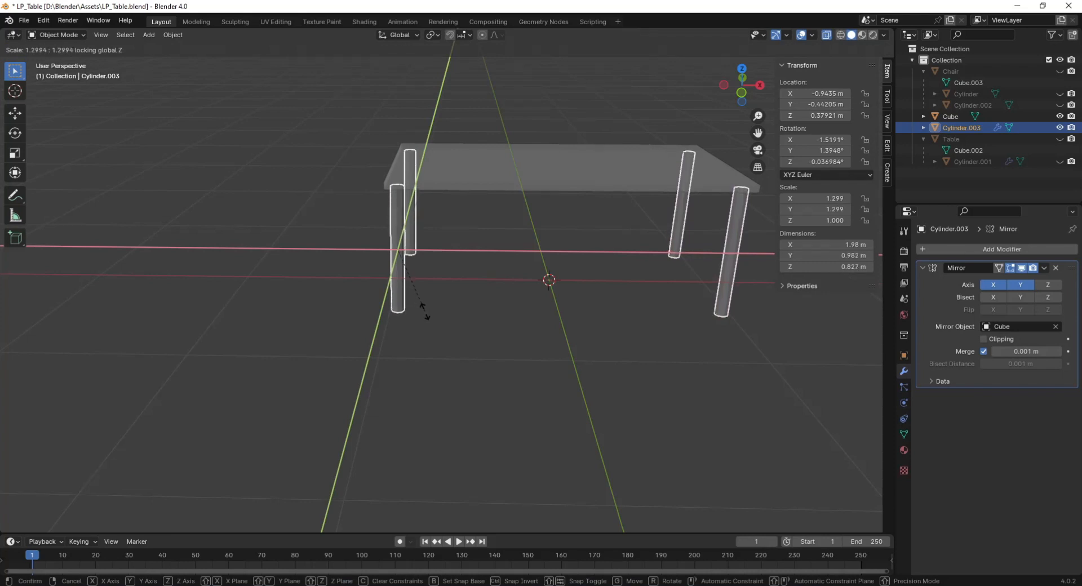
left_click(443, 359)
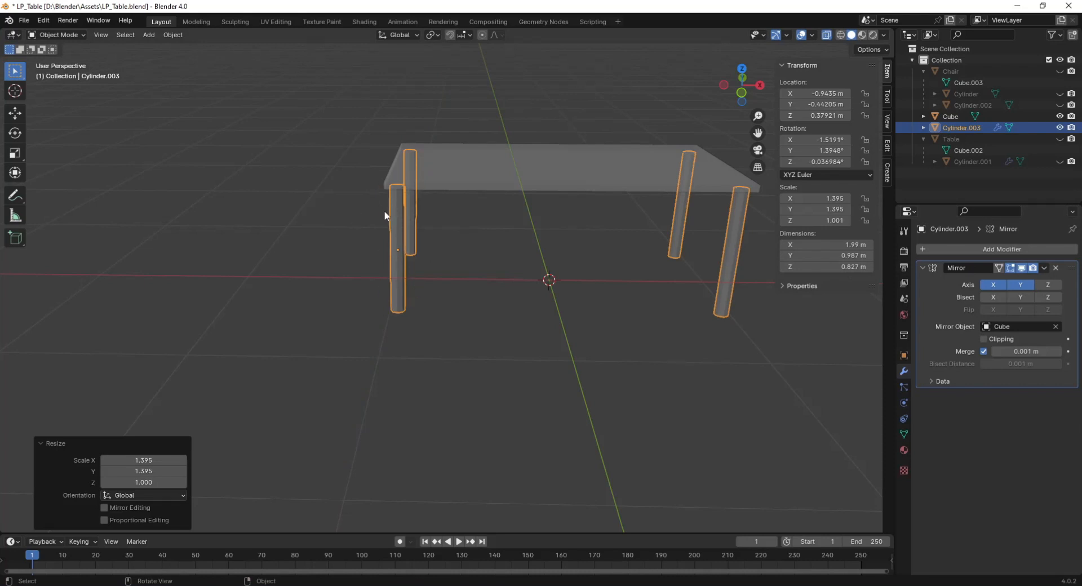
left_click(503, 320)
Try moving the tabletop cube to test how the mirrored legs follow it.
middle_click_drag(488, 356, 515, 335)
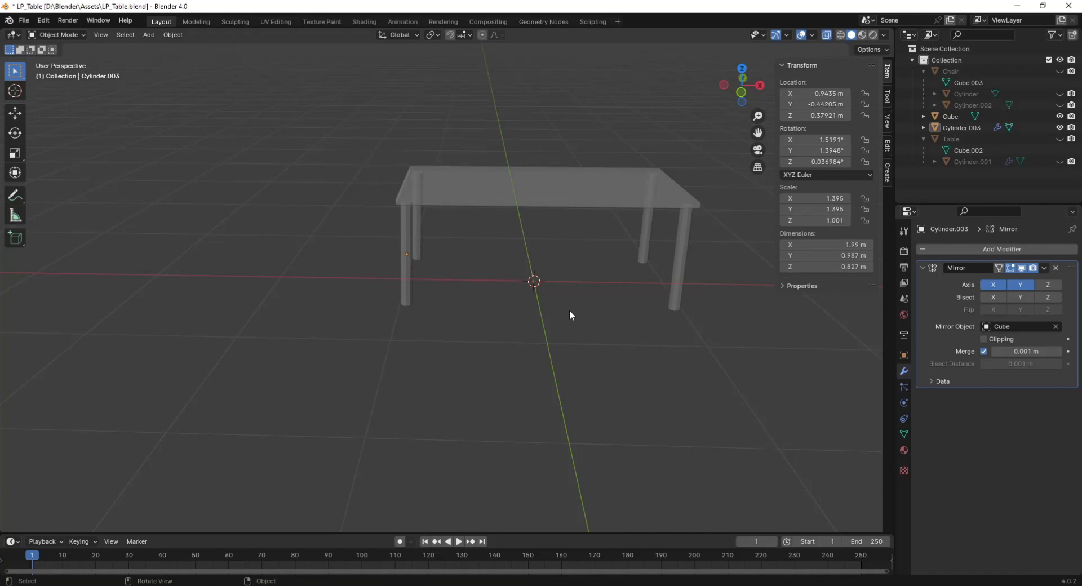
scroll(530, 279, "down", 3)
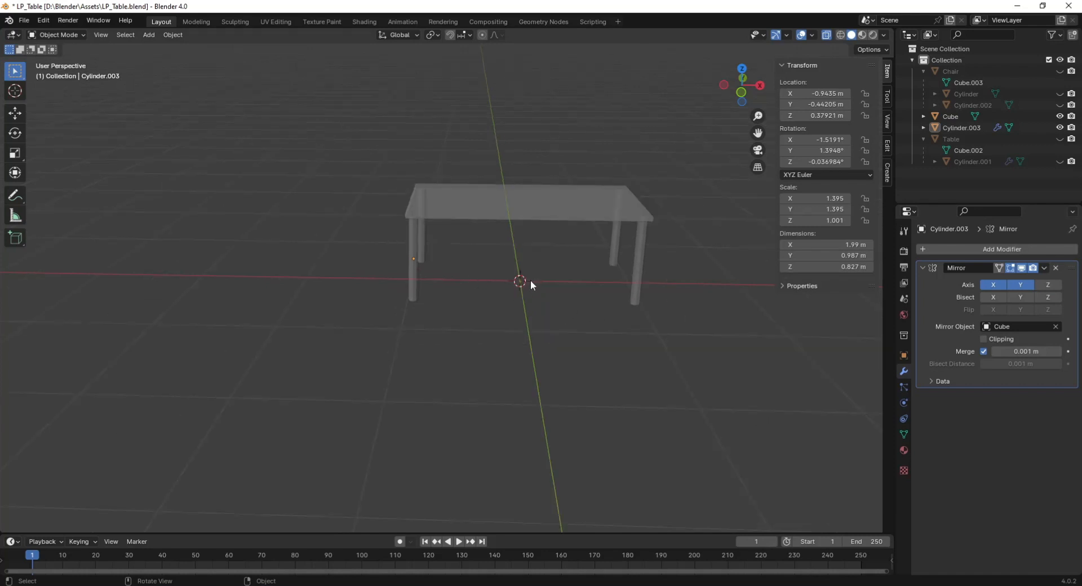
left_click(541, 212)
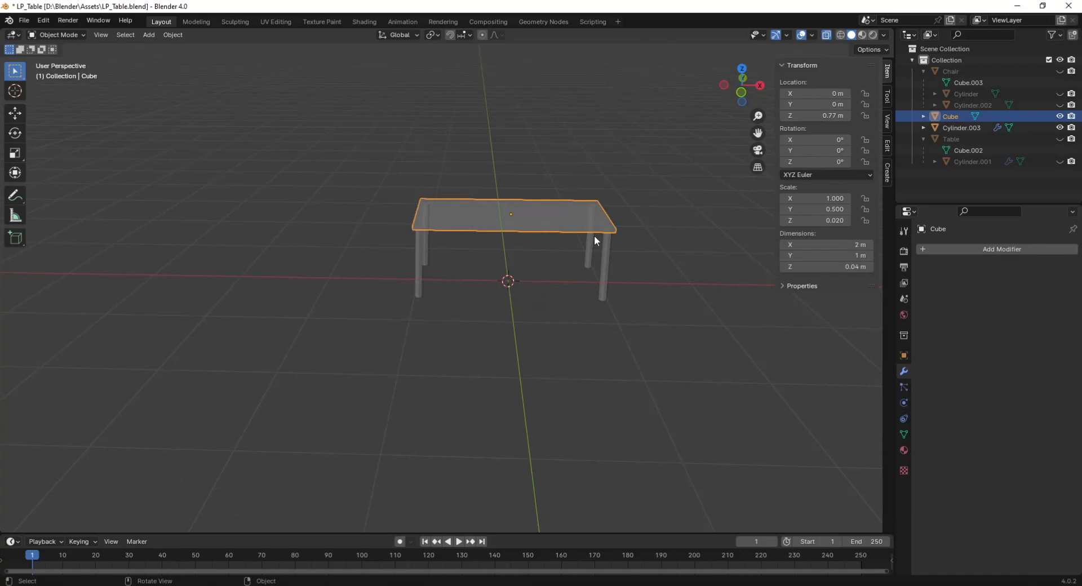
key("g")
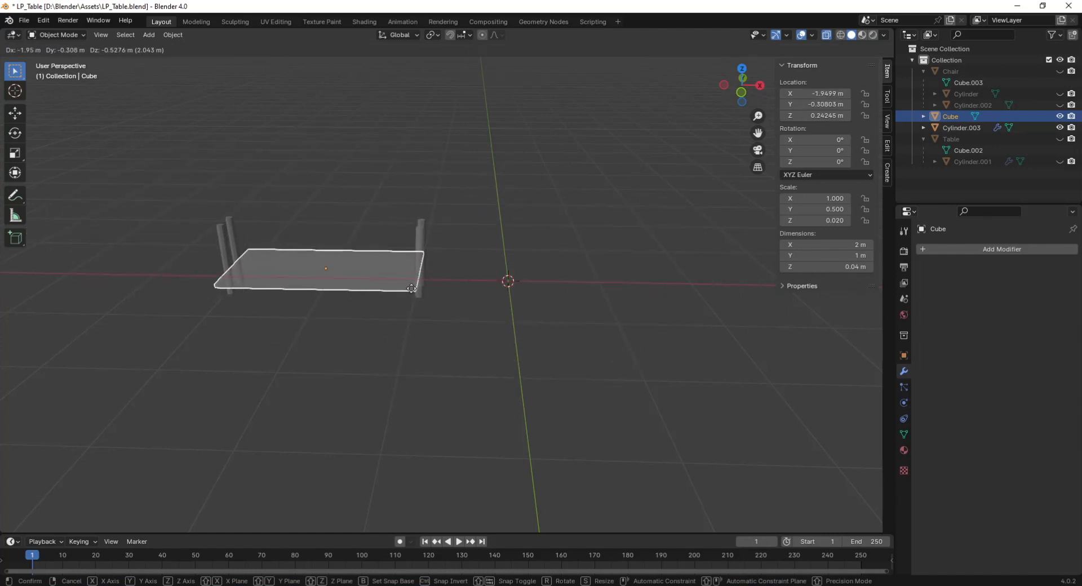
key("Escape")
left_click(626, 385)
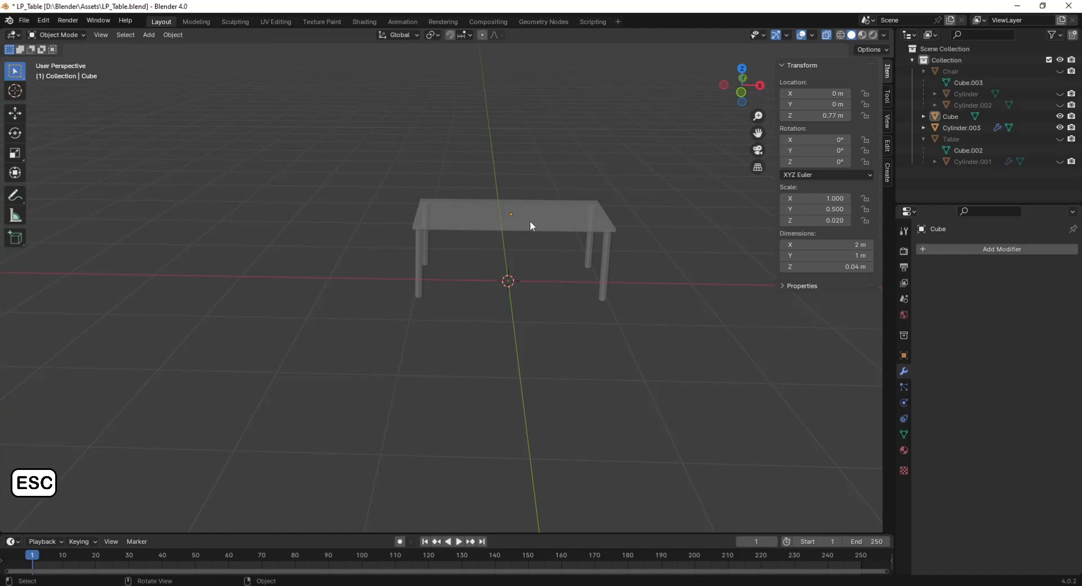
left_click(419, 266)
left_click(480, 227)
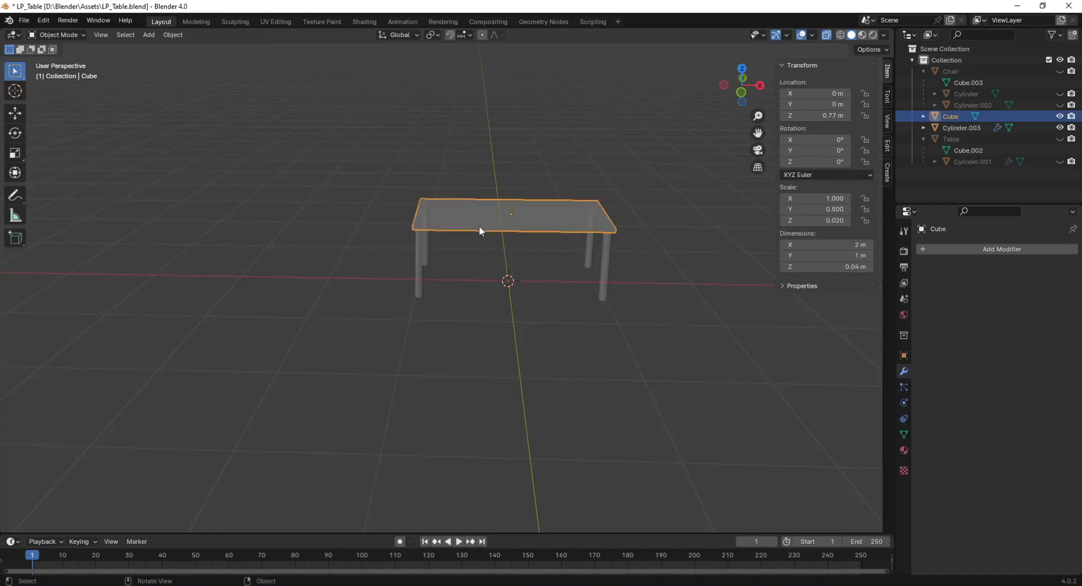
left_click(420, 271)
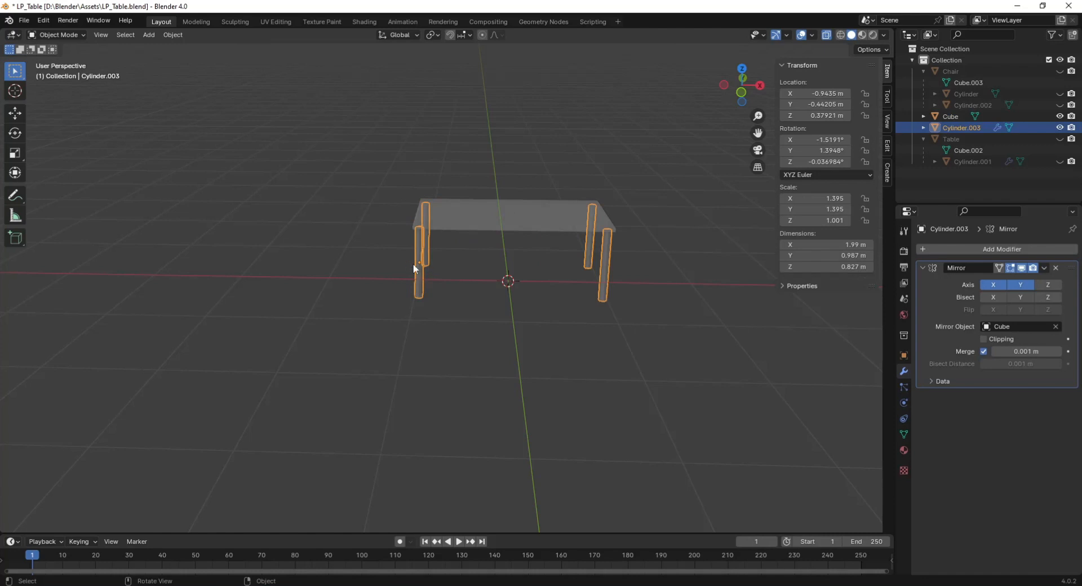
left_click(532, 219)
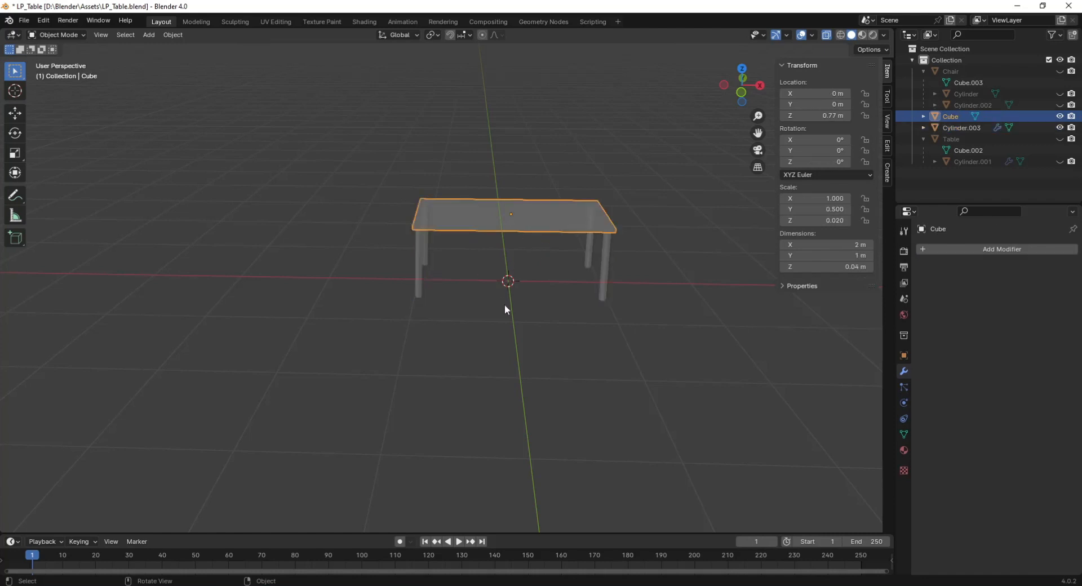
left_click(587, 353)
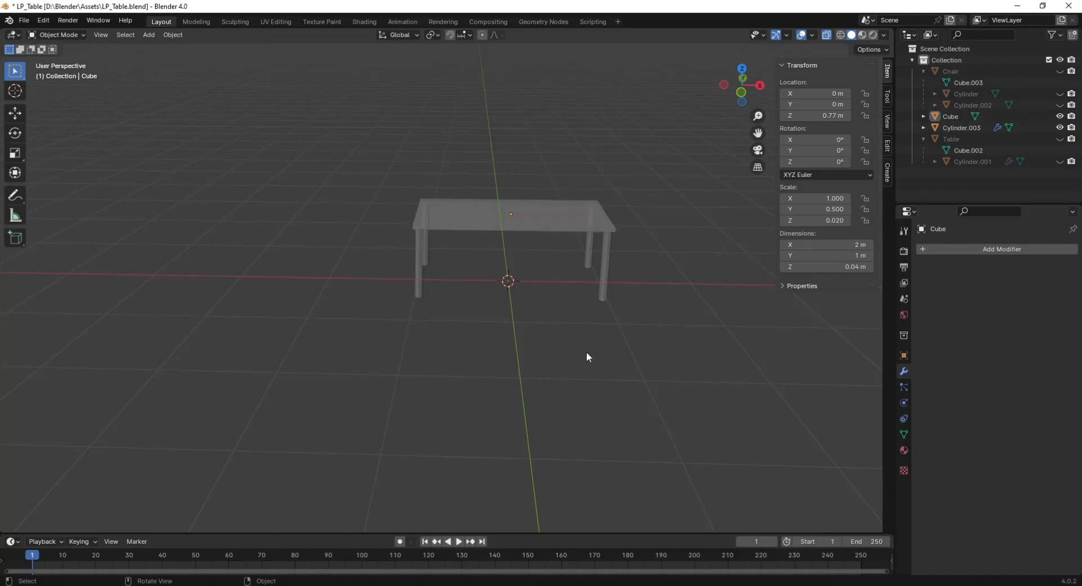
left_click(417, 283)
left_click(490, 224)
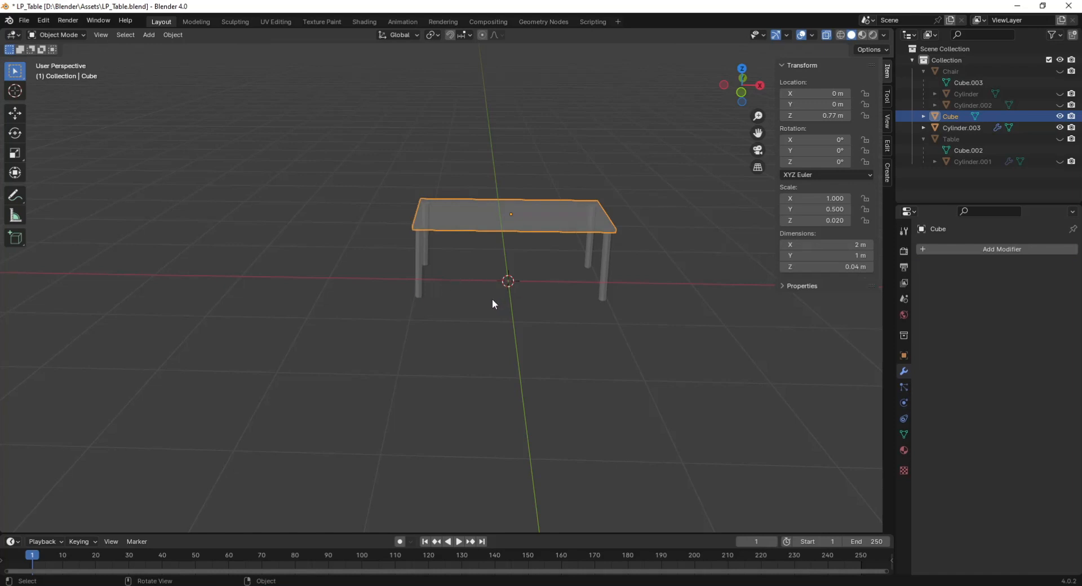
Parent the leg object to the tabletop cube with the Object option, and deselect everything.
left_click(420, 282)
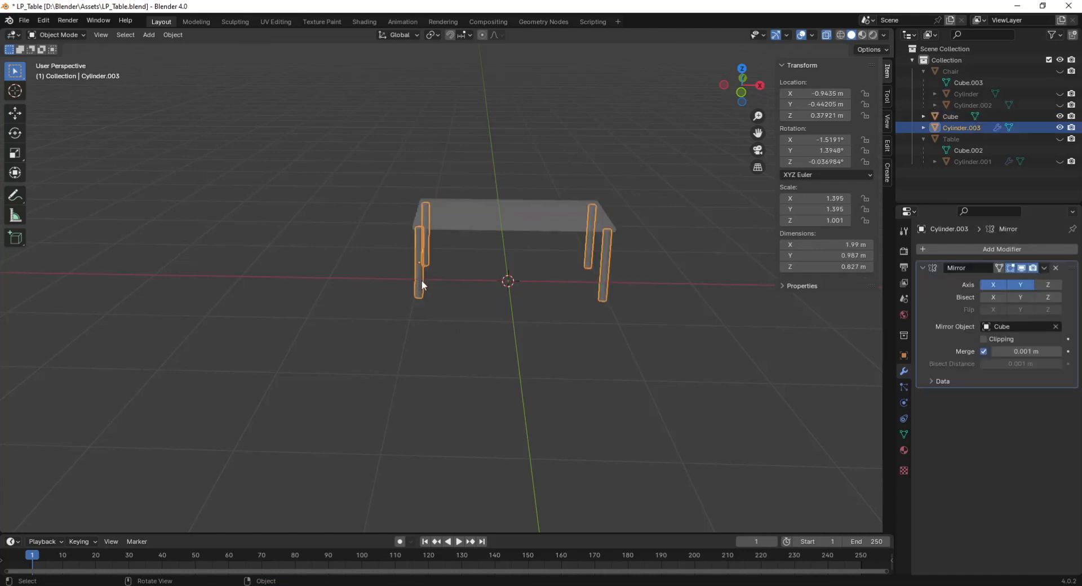
key("shift")
left_click(511, 214, "shift")
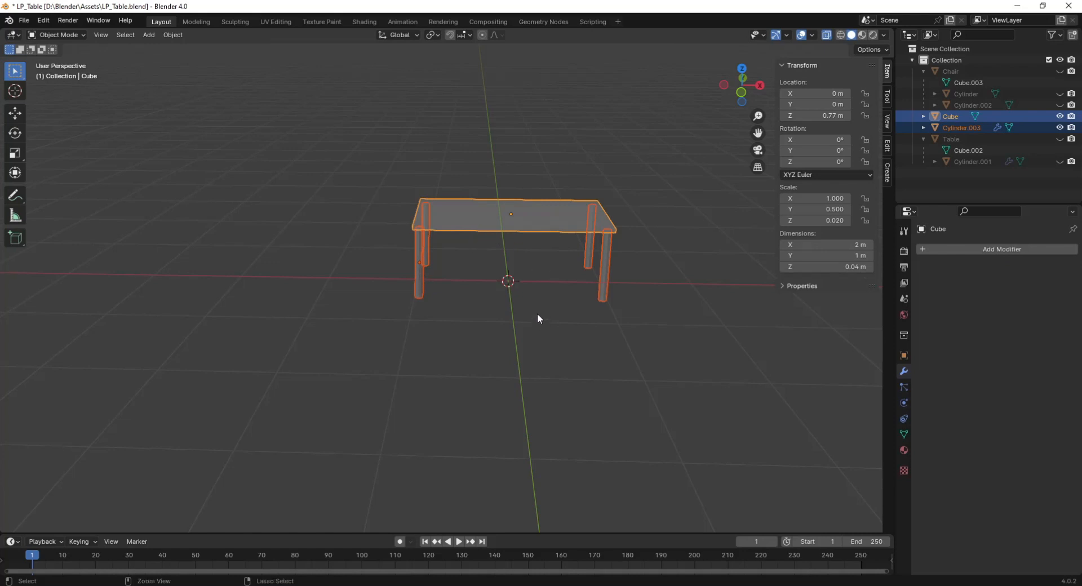
key("ctrl+p")
key("ctrl+p")
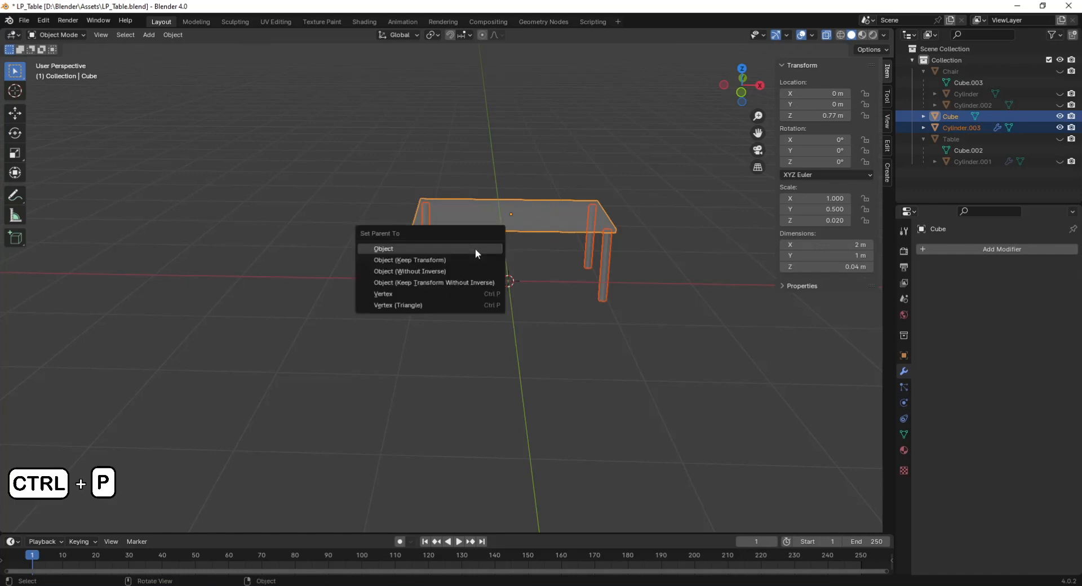
left_click(430, 247)
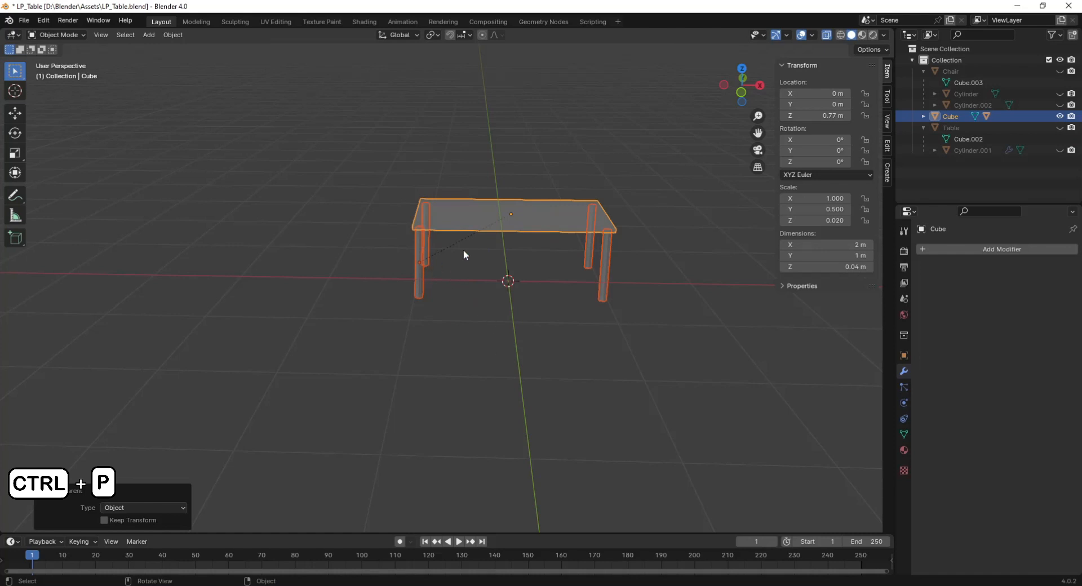
left_click(532, 314)
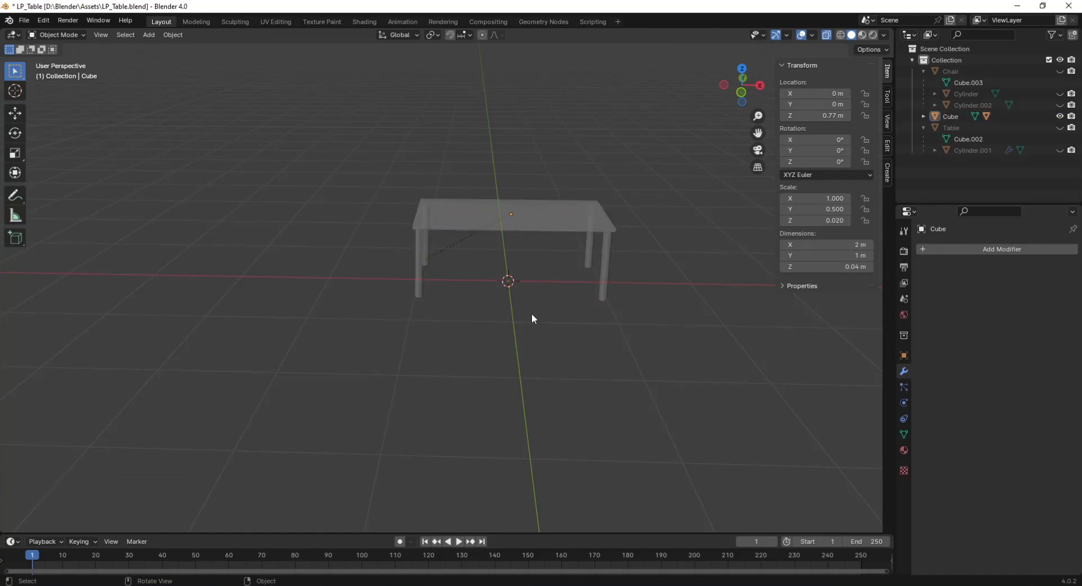
Try moving the leg object on its own to test its relation to the parent tabletop.
left_click(420, 284)
key("g")
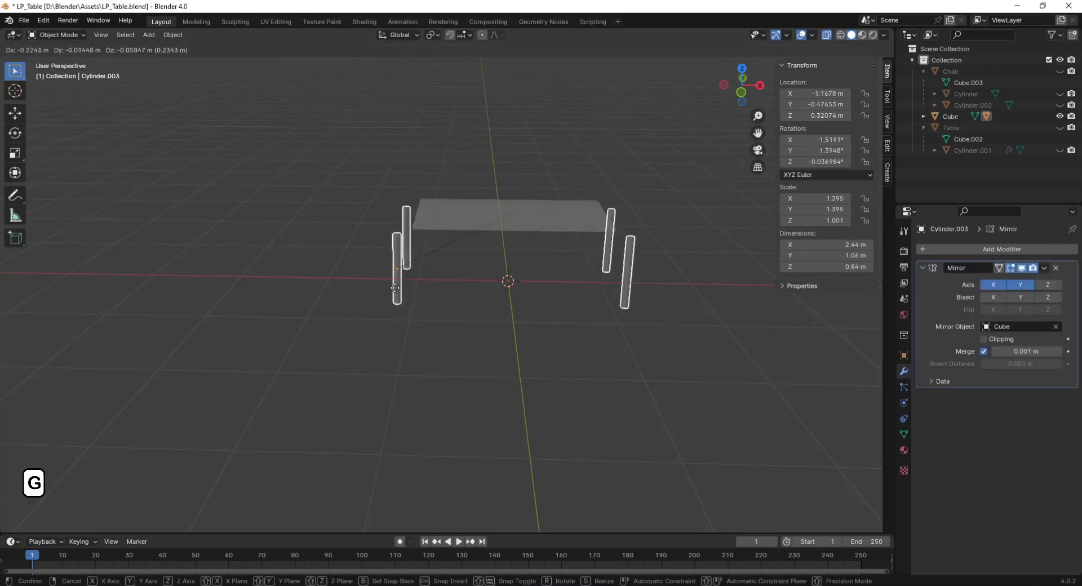
key("Escape")
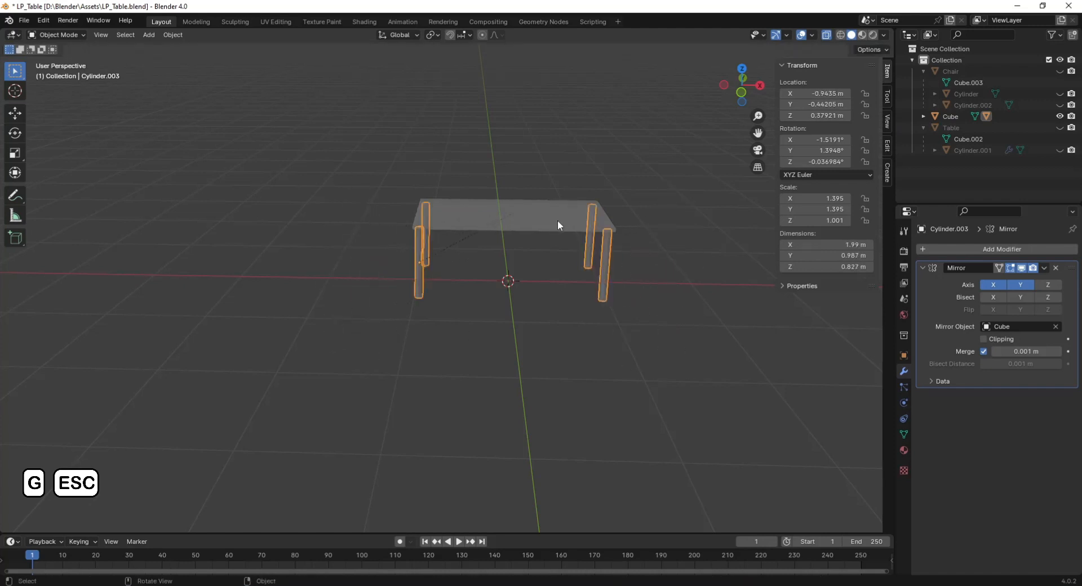
Move the parented tabletop cube about -3.97 m on X and -0.42 m on Y with global Z locked, and deselect it.
left_click(554, 218)
key("g")
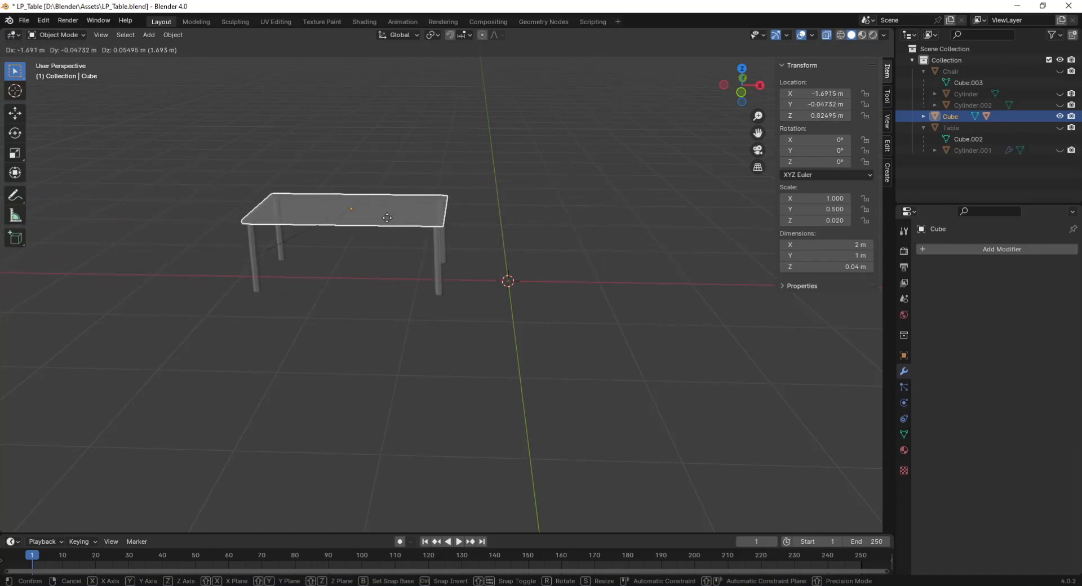
key("shift+z")
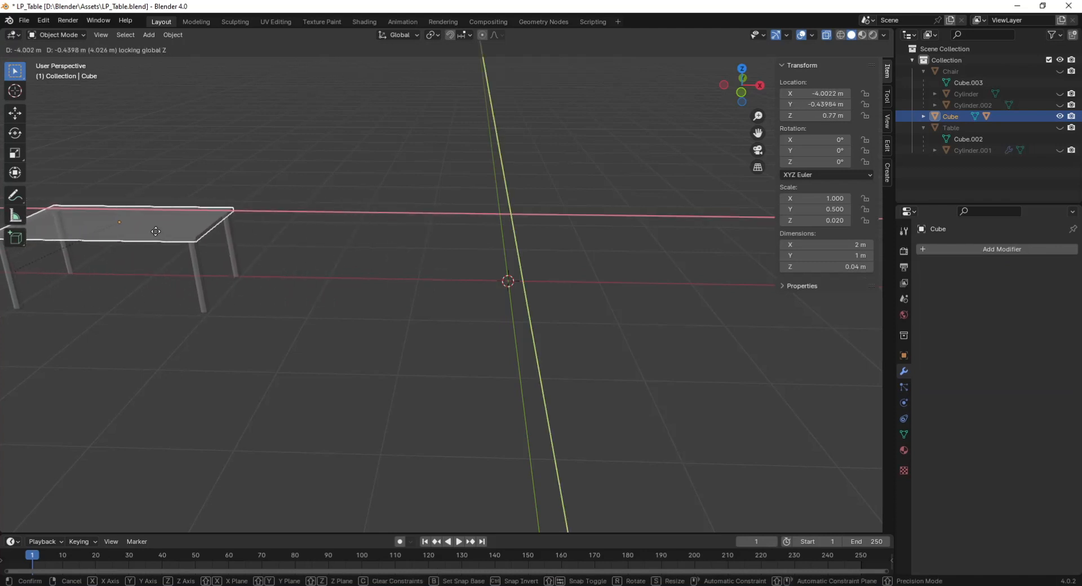
left_click(161, 236)
scroll(332, 342, "down", 3)
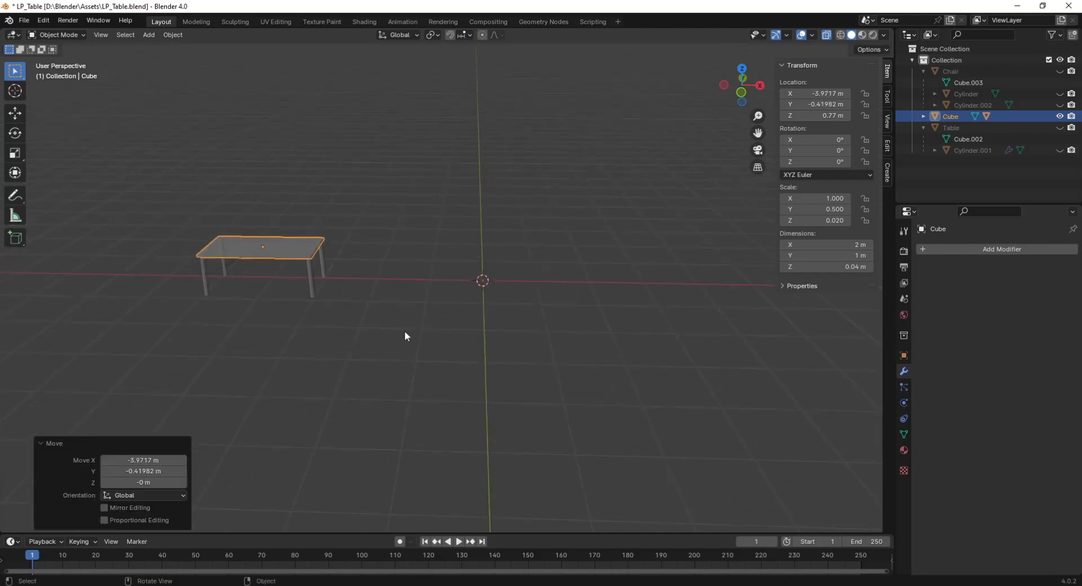
left_click(417, 334)
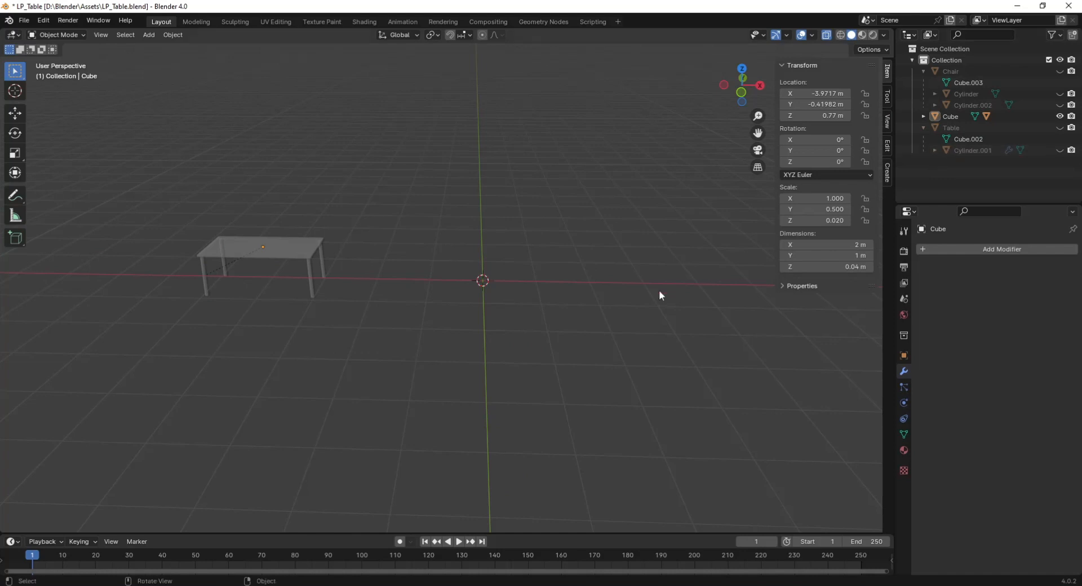
Unhide the earlier Table object and its Cylinder.001 legs in the scene.
scroll(659, 290, "down", 3)
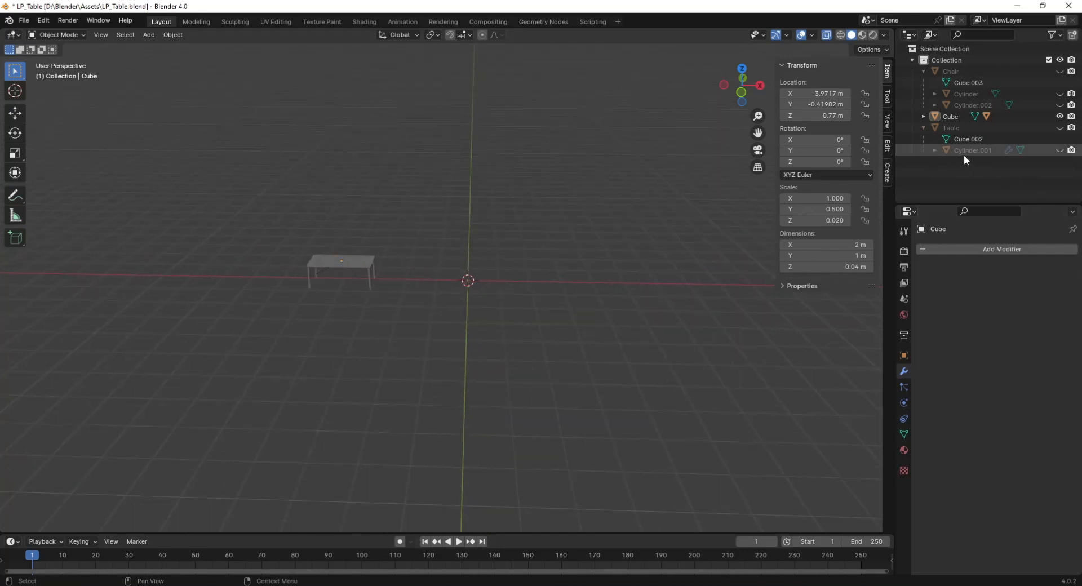
left_click(1060, 149)
left_click(1060, 128)
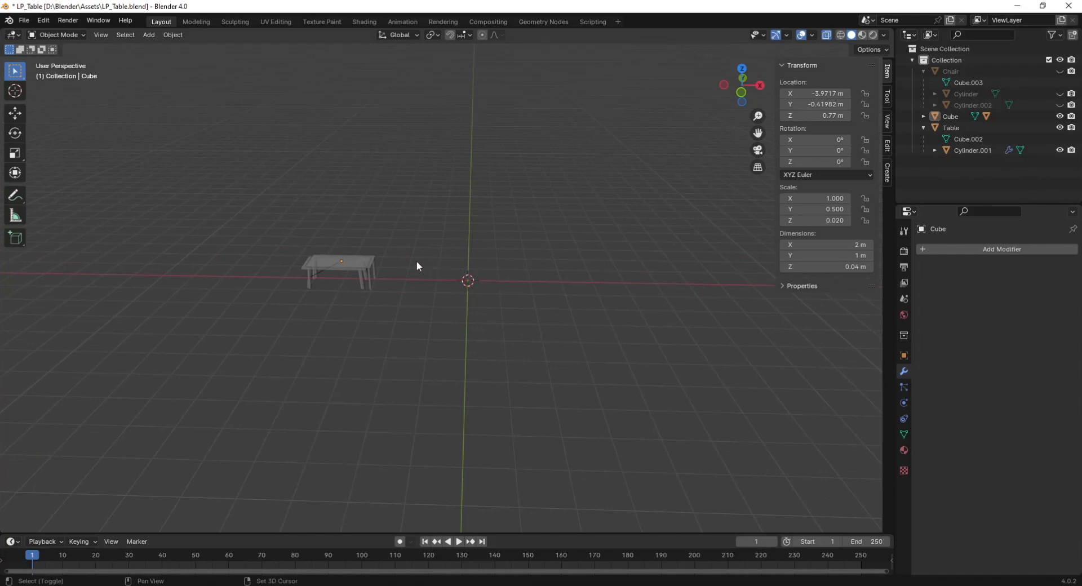
Move the new tabletop cube in front of the earlier table, to about X -3.65 m, Y -2.58 m with global Z locked, and reselect it.
scroll(418, 275, "up", 4)
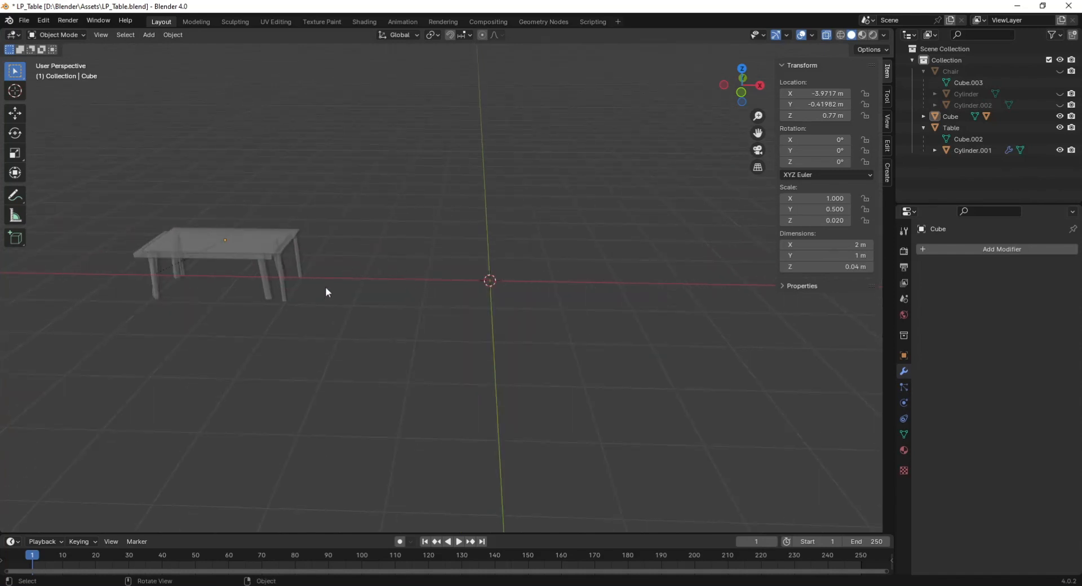
left_click(287, 249)
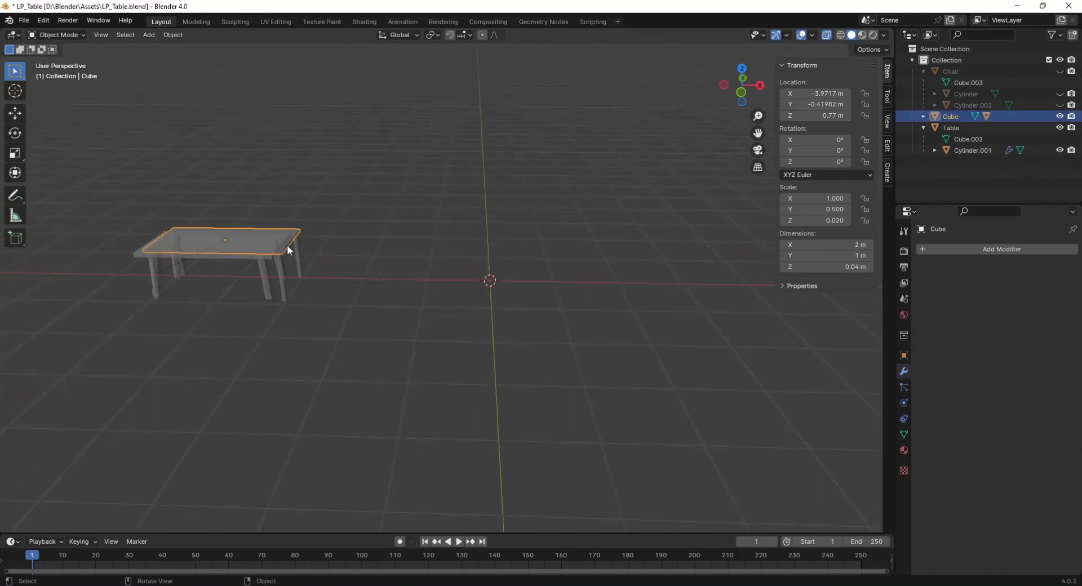
key("g")
key("shift+z")
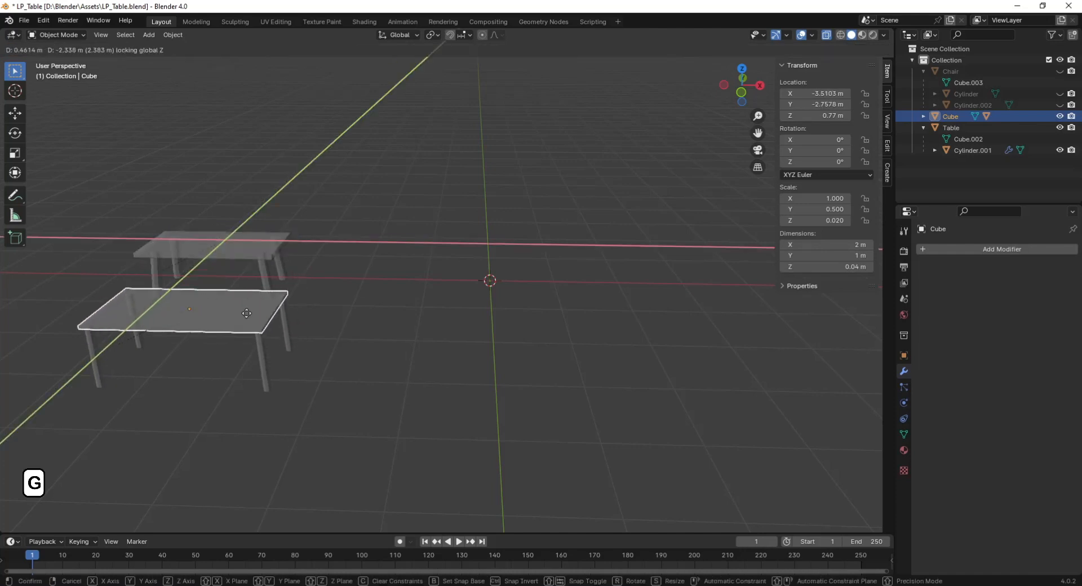
left_click(242, 308)
left_click(401, 361)
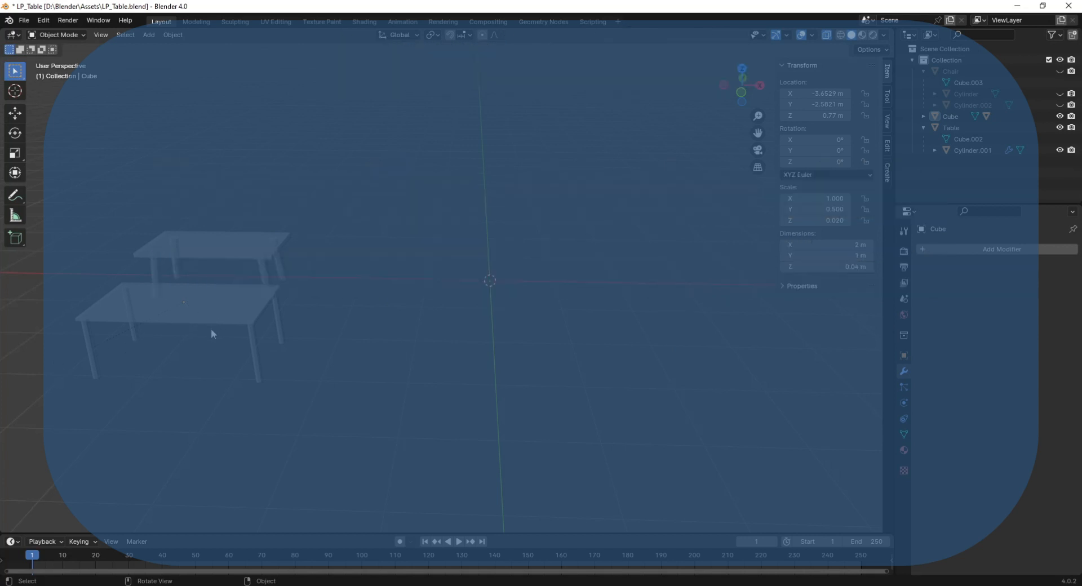
left_click(215, 312)
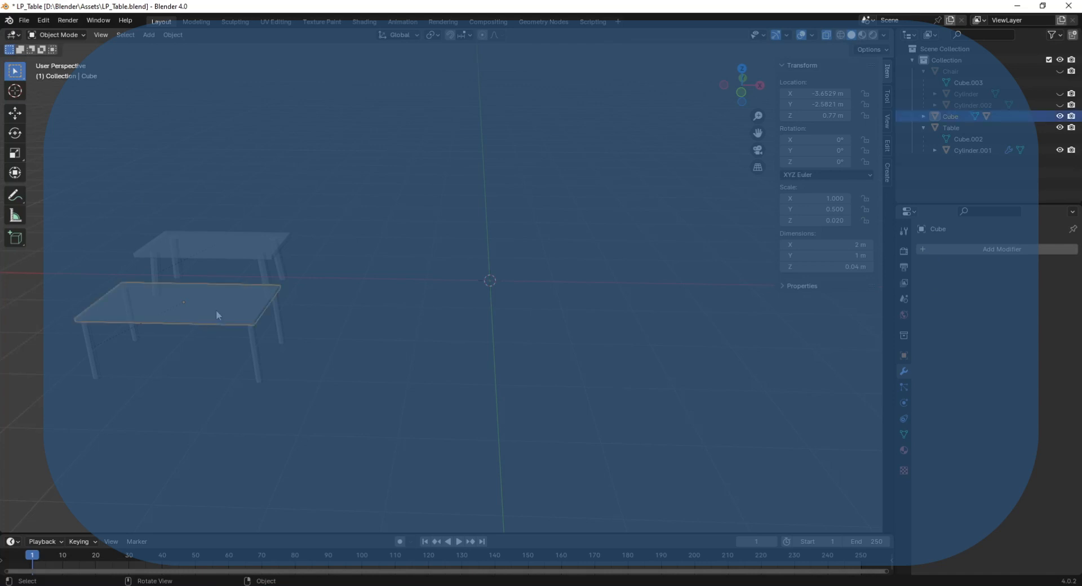